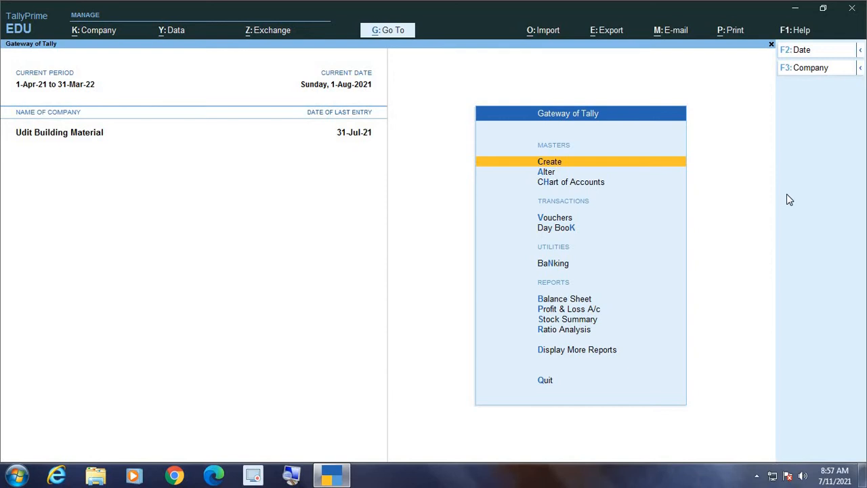
Open a new purchase voucher and set its voucher date to 1-8-2021
{"action": "key", "text": "Down"}
{"action": "key", "text": "Down"}
{"action": "key", "text": "Down"}
{"action": "key", "text": "Return"}
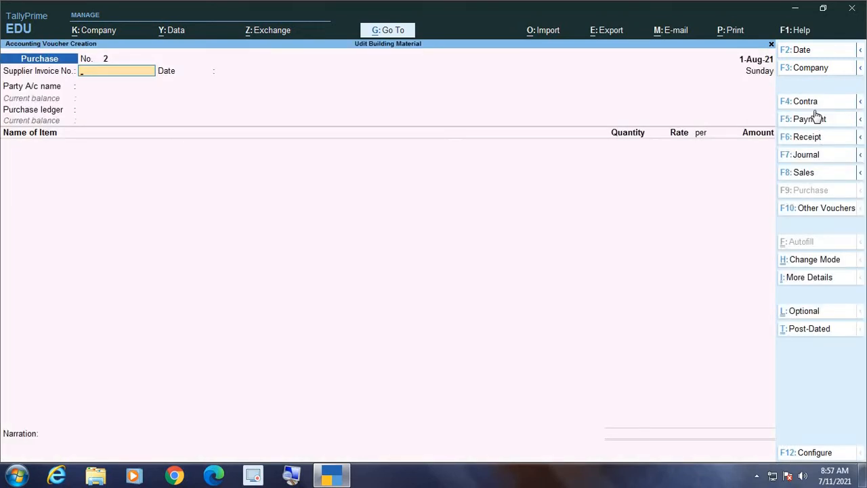
{"action": "left_click", "coordinate": [813, 120]}
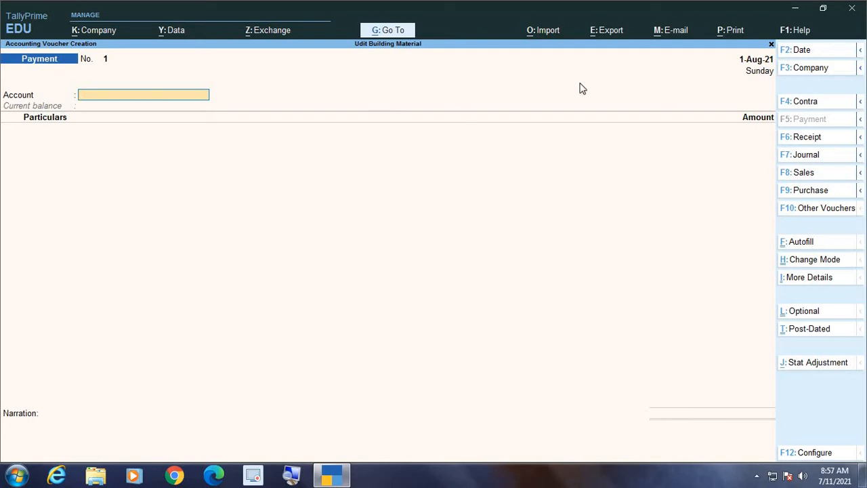
{"action": "left_click", "coordinate": [808, 195]}
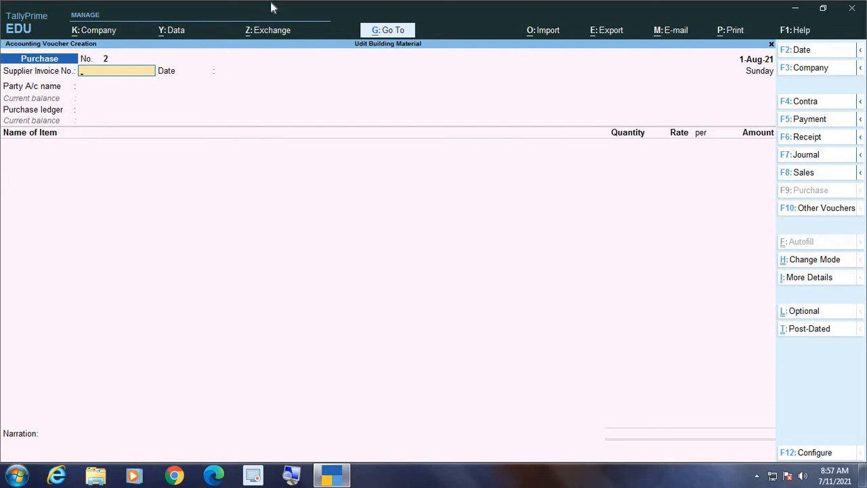
{"action": "key", "text": "F2"}
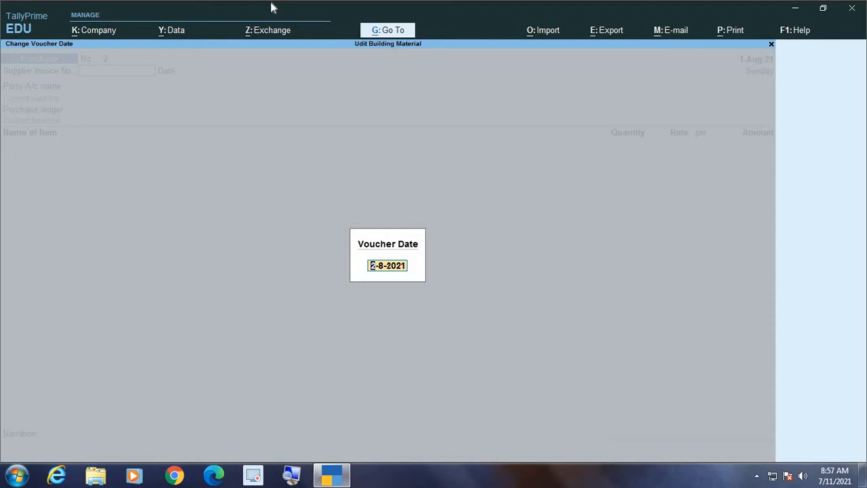
{"action": "type", "text": "1-8"}
{"action": "key", "text": "Return"}
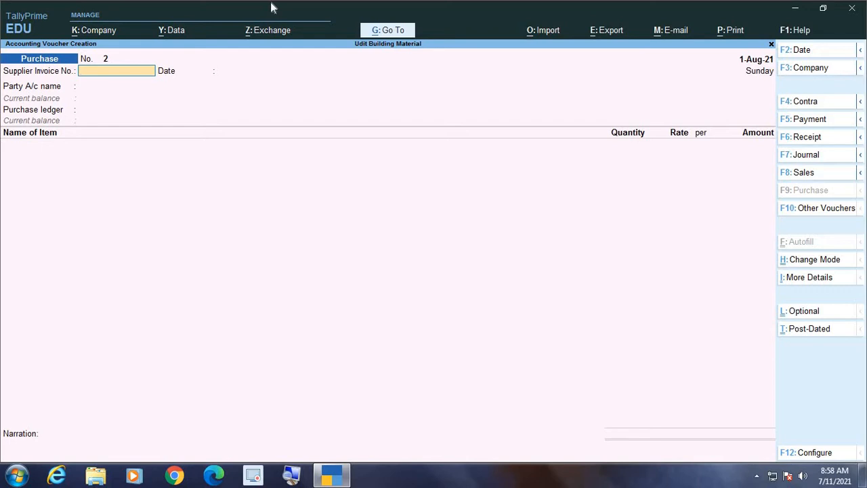
Enter supplier invoice number 1256 with the invoice date 1-Aug-21
{"action": "type", "text": "1256"}
{"action": "key", "text": "Return"}
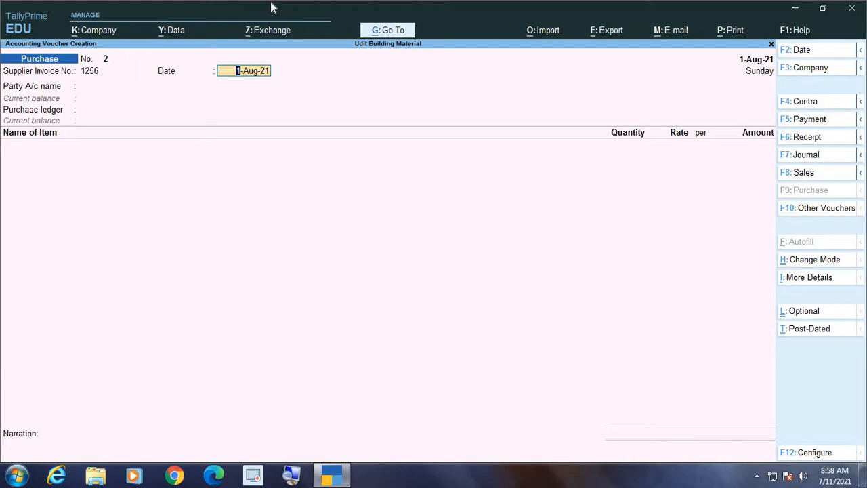
{"action": "key", "text": "Return"}
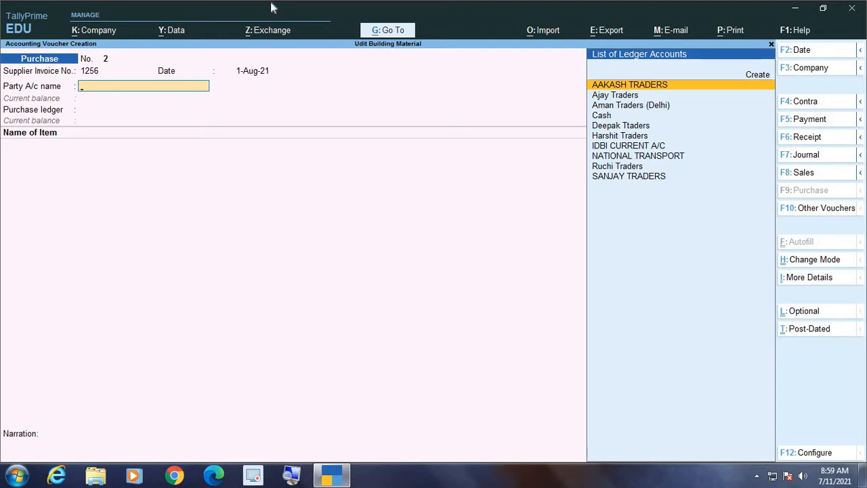
Choose Aman Traders (Delhi) as the party, accept its party details, and select Purchase as the purchase ledger
{"action": "key", "text": "Down"}
{"action": "key", "text": "Down"}
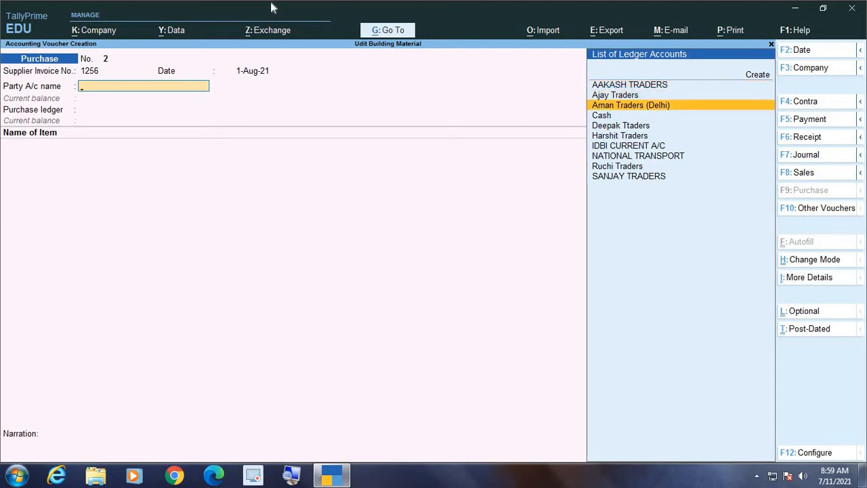
{"action": "key", "text": "Return"}
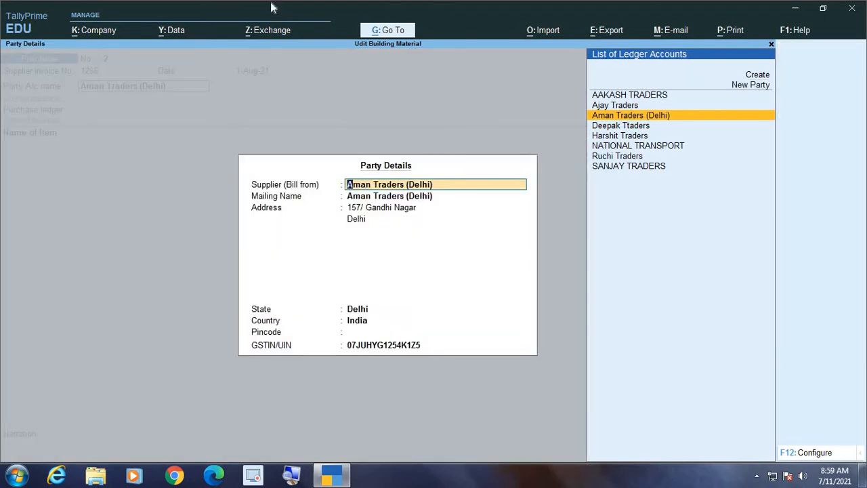
{"action": "key", "text": "Return"}
{"action": "key", "text": "Return"}
{"action": "key", "text": "Return"}
{"action": "key", "text": "Return"}
{"action": "key", "text": "Return"}
{"action": "key", "text": "Return"}
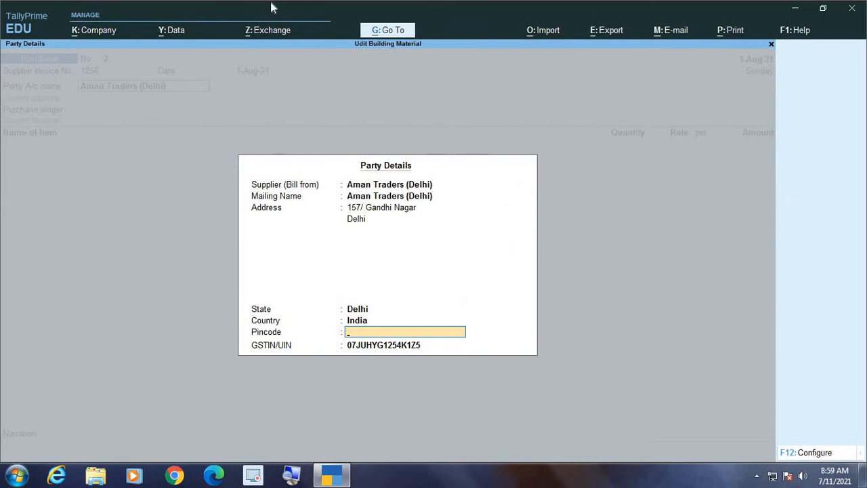
{"action": "key", "text": "Return"}
{"action": "key", "text": "Return"}
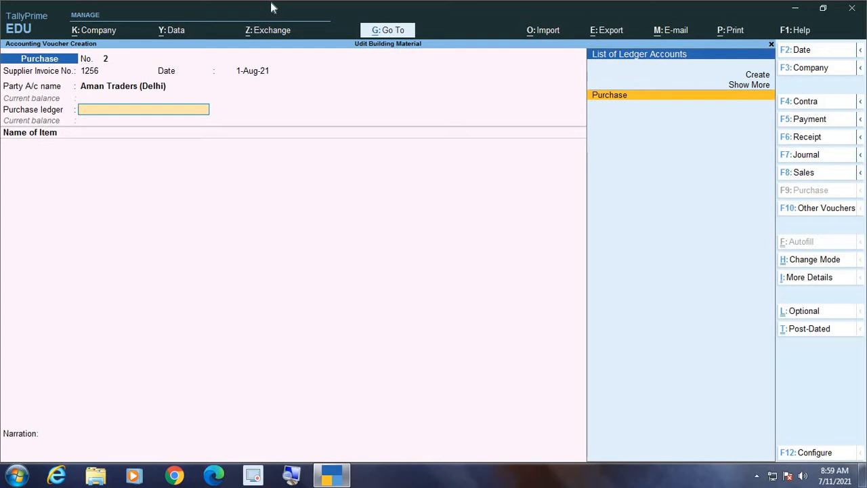
{"action": "key", "text": "Return"}
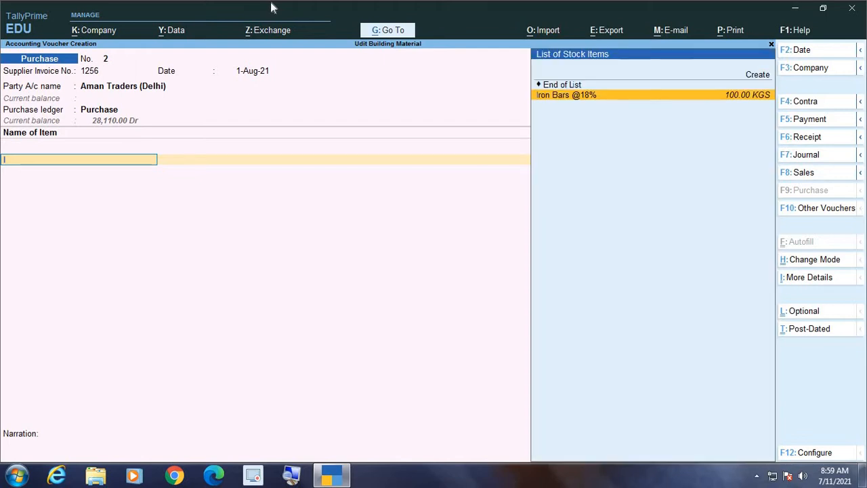
{"action": "key", "text": "Return"}
{"action": "type", "text": "100"}
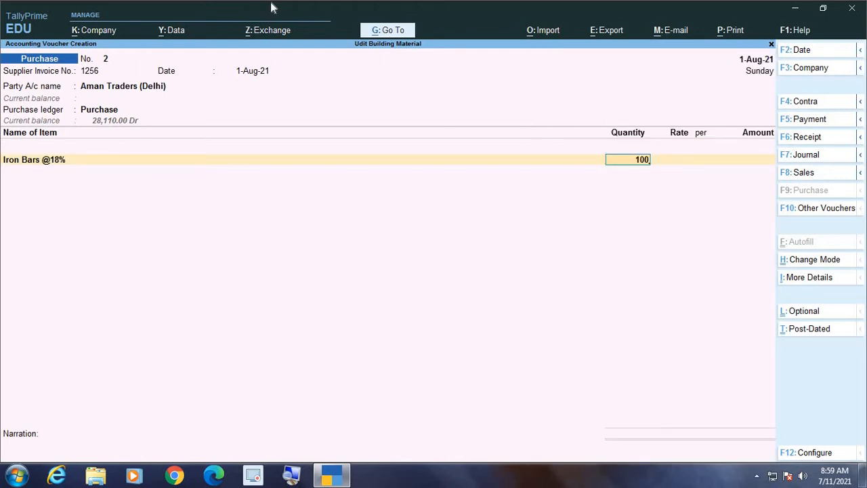
{"action": "key", "text": "Return"}
{"action": "key", "text": "Return"}
{"action": "key", "text": "Return"}
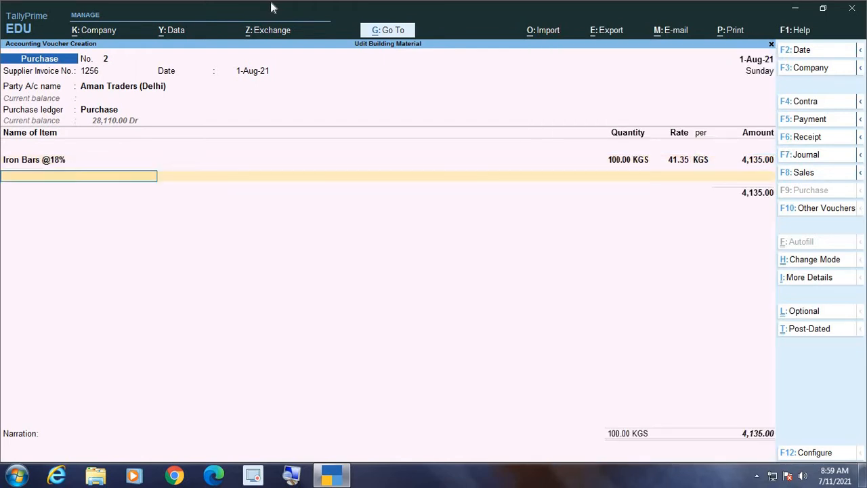
{"action": "type", "text": "L"}
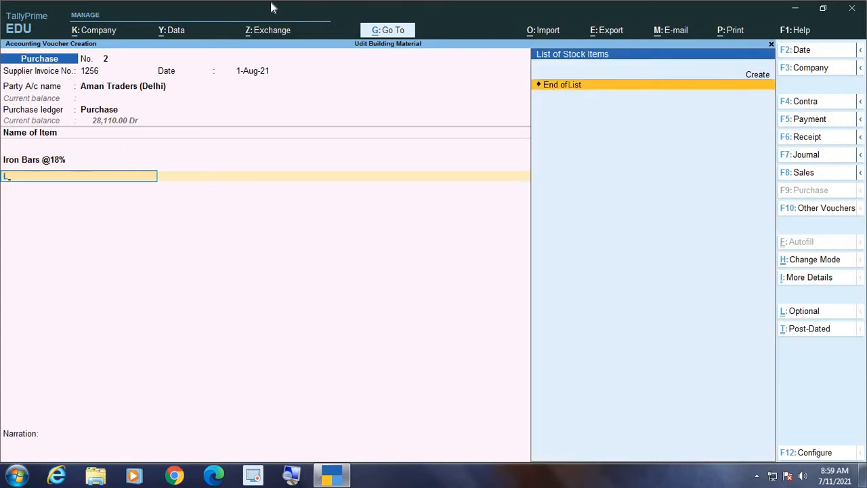
{"action": "key", "text": "BackSpace"}
{"action": "type", "text": "J"}
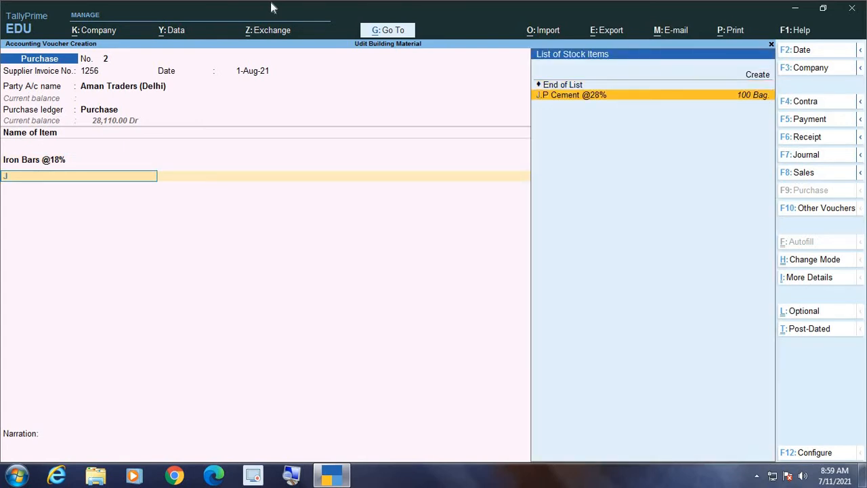
{"action": "key", "text": "Return"}
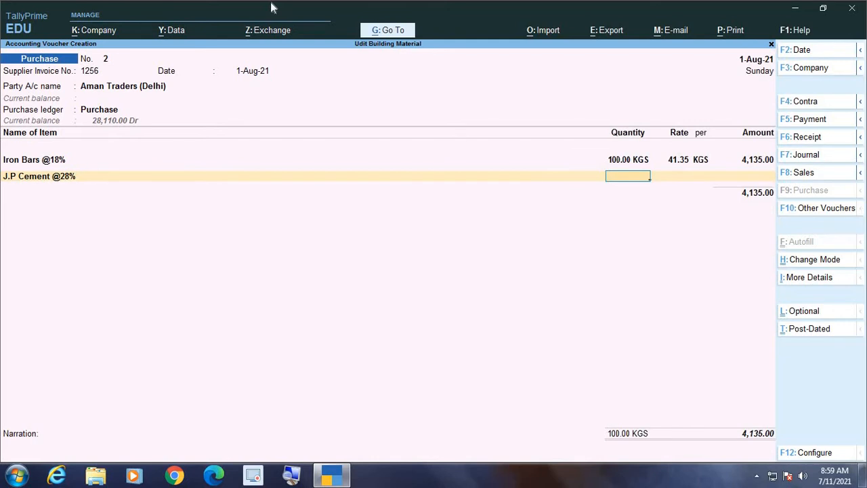
{"action": "type", "text": "100"}
{"action": "key", "text": "Return"}
{"action": "key", "text": "Return"}
{"action": "key", "text": "Return"}
{"action": "key", "text": "Return"}
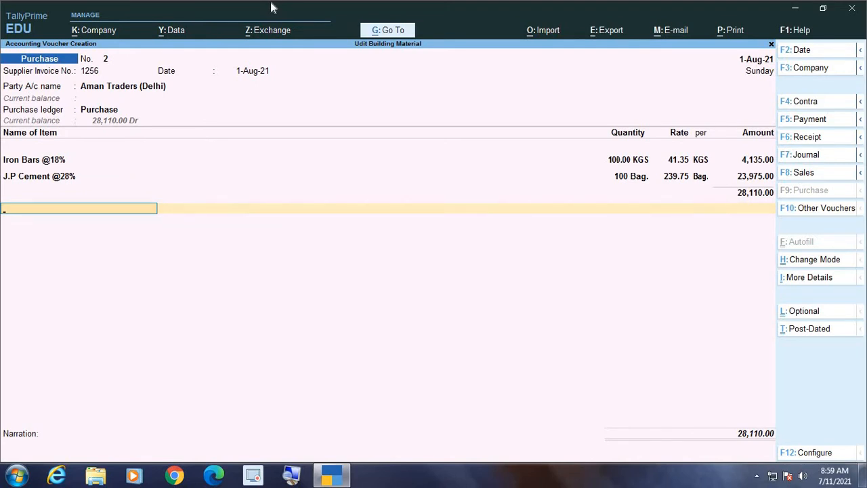
Add the IGST and Round Off ledgers below the items with their calculated amounts
{"action": "type", "text": "ig"}
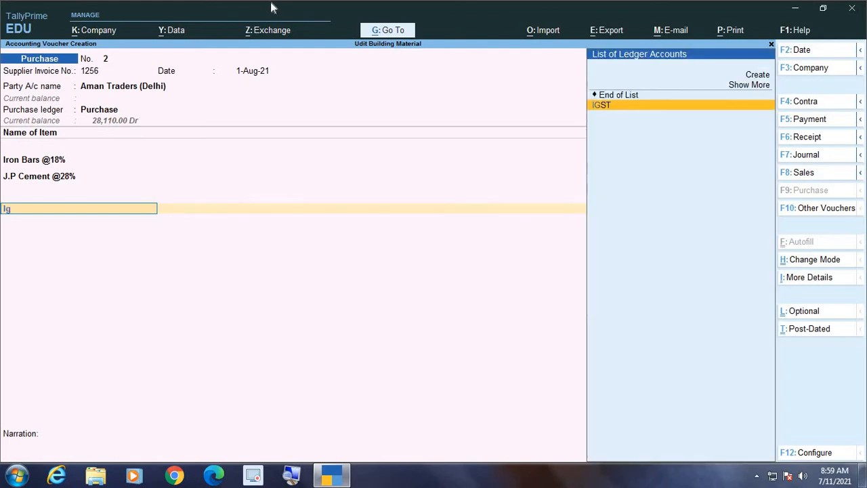
{"action": "key", "text": "Return"}
{"action": "key", "text": "Return"}
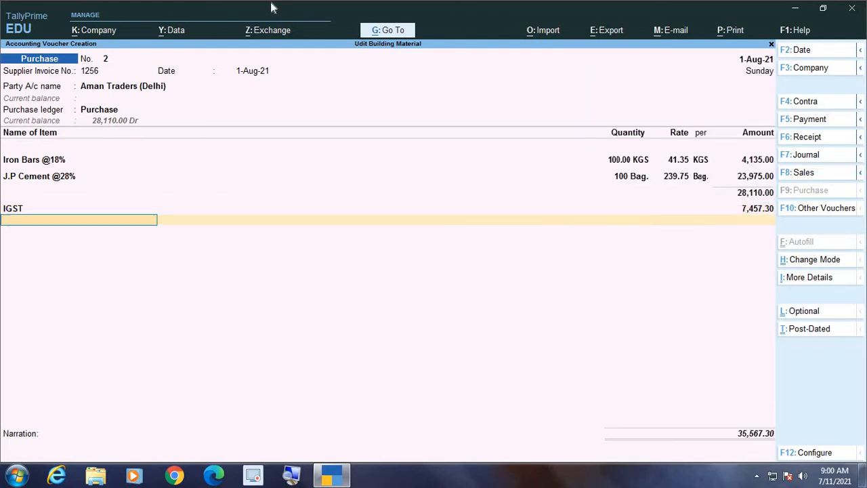
{"action": "type", "text": "r"}
{"action": "key", "text": "Return"}
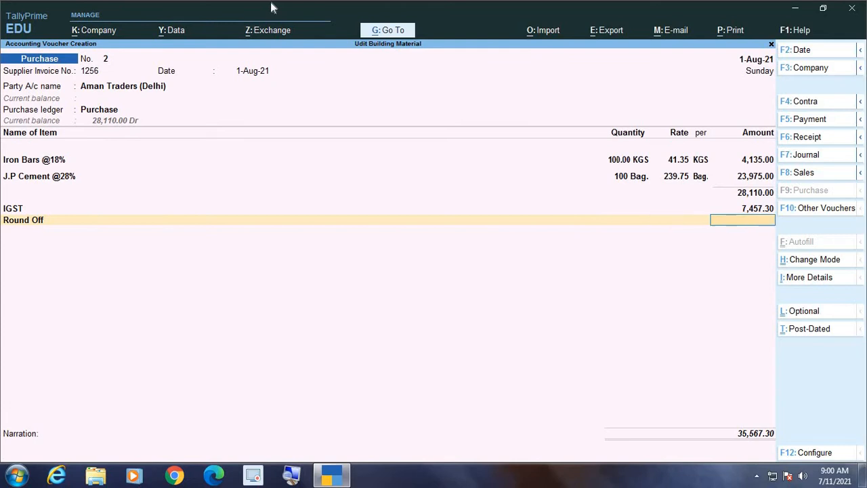
{"action": "key", "text": "Return"}
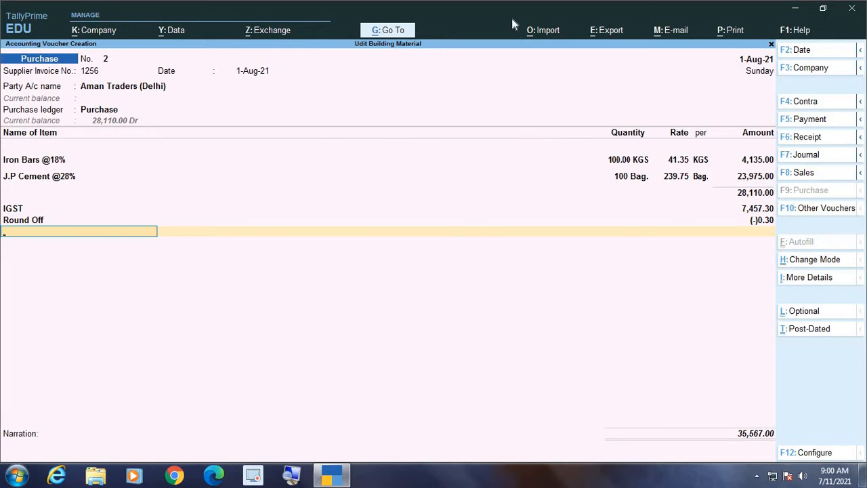
Finish the purchase voucher with an empty narration and accept it
{"action": "key", "text": "Return"}
{"action": "key", "text": "Return"}
{"action": "key", "text": "Return"}
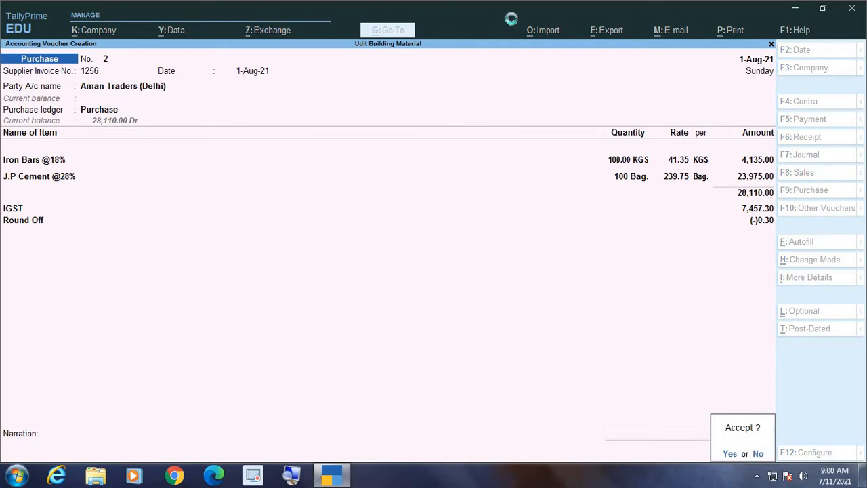
{"action": "key", "text": "Return"}
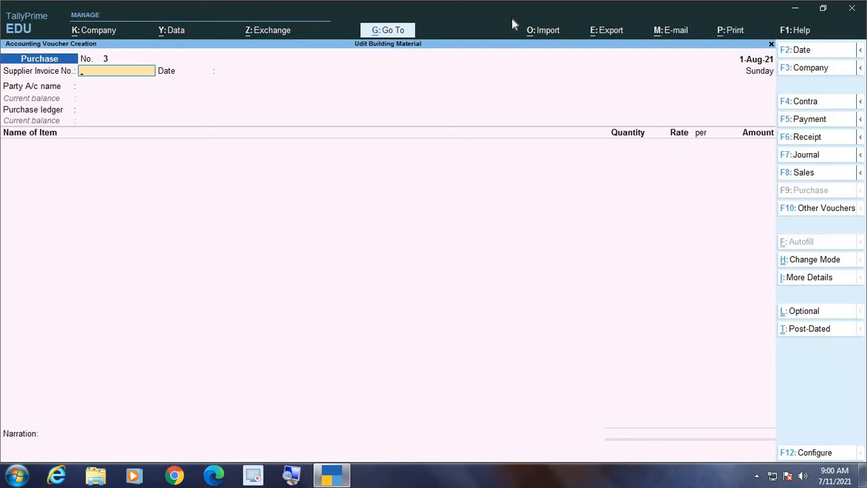
Start a payment voucher with Cash as the paying account
{"action": "key", "text": "F5"}
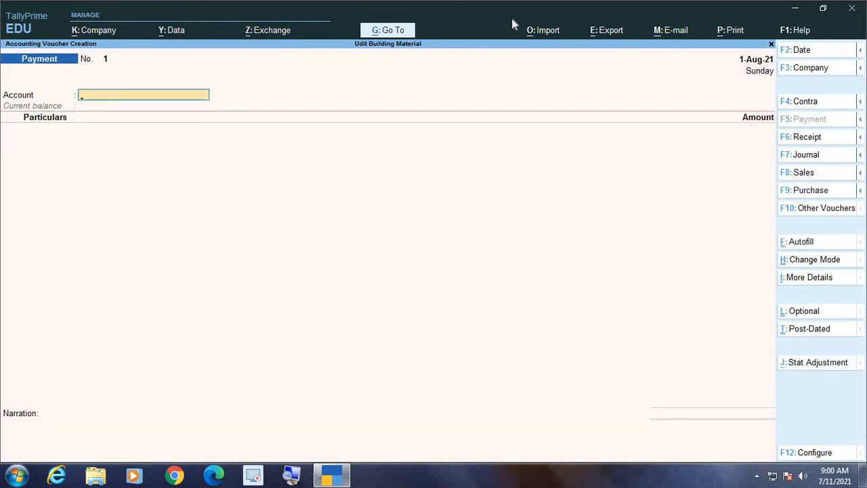
{"action": "type", "text": "Cash"}
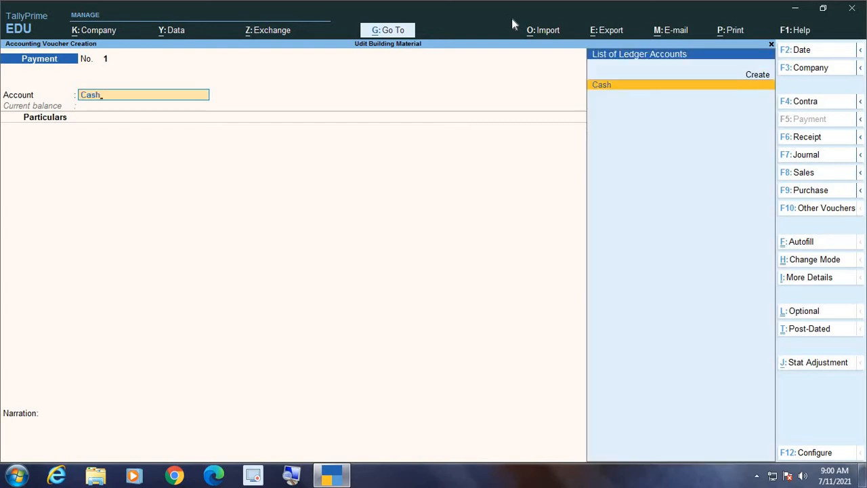
{"action": "key", "text": "Return"}
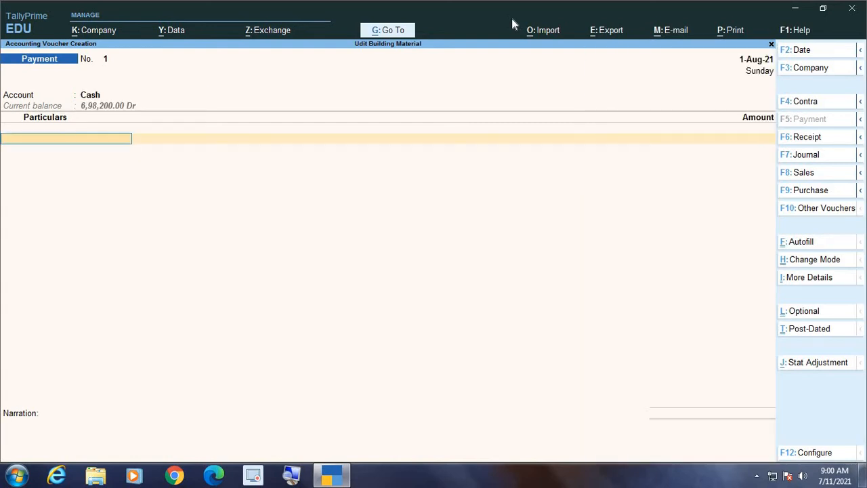
Enter a payment of 35567 to Aman Traders (Delhi) and end the particulars list
{"action": "type", "text": "Am"}
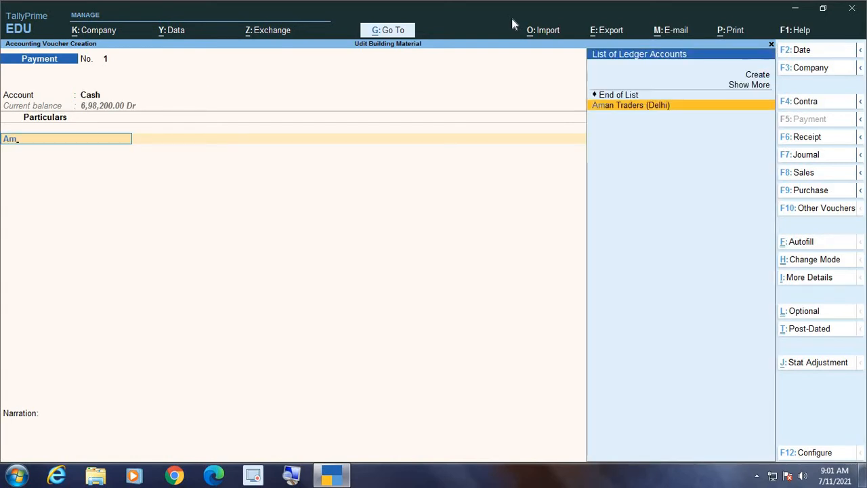
{"action": "key", "text": "Return"}
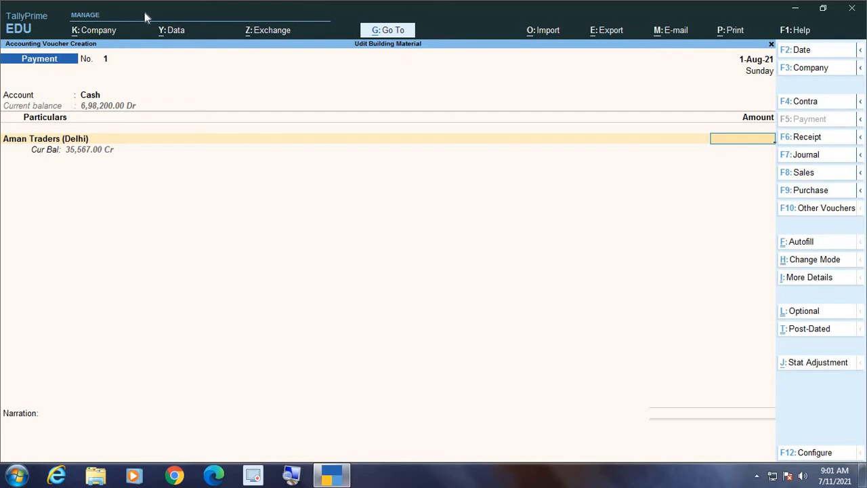
{"action": "type", "text": "35567"}
{"action": "key", "text": "Return"}
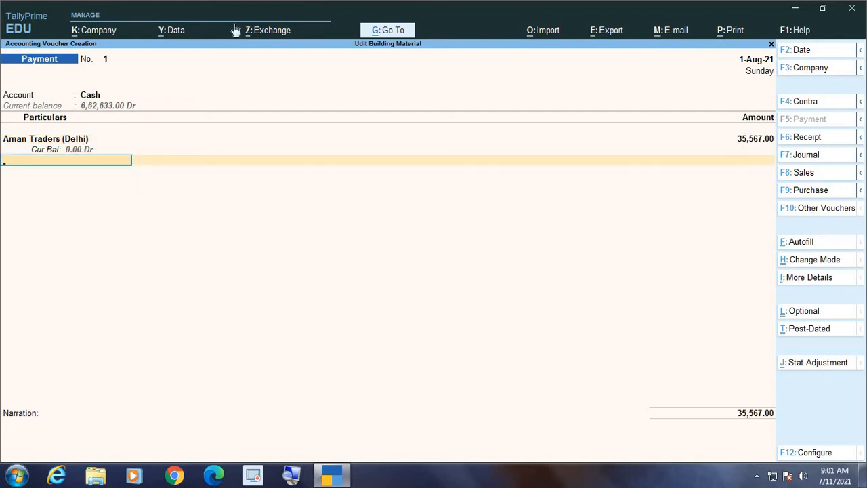
{"action": "key", "text": "Return"}
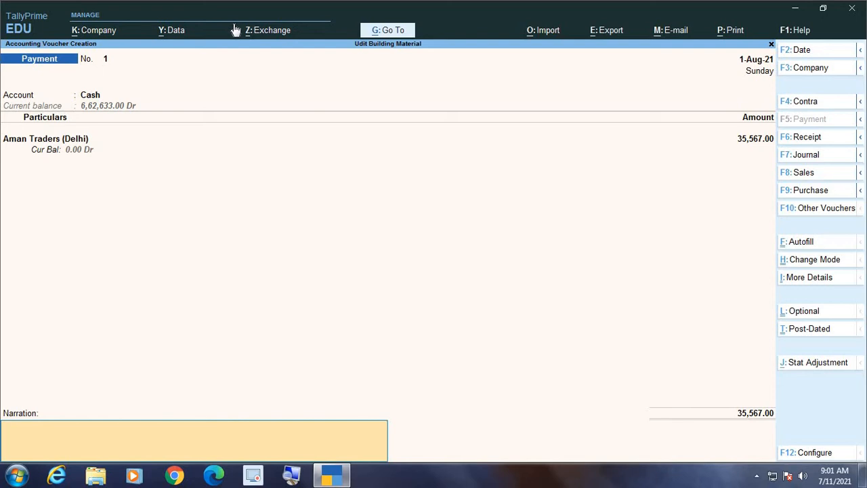
Enter the narration "PAYMENT AGST. BILL NO. 1256 R.N. 0018" and save the payment voucher
{"action": "type", "text": "paymen"}
{"action": "key", "text": "BackSpace"}
{"action": "key", "text": "BackSpace"}
{"action": "key", "text": "BackSpace"}
{"action": "key", "text": "BackSpace"}
{"action": "key", "text": "BackSpace"}
{"action": "key", "text": "BackSpace"}
{"action": "type", "text": "PAYMENT AGST. BILL"}
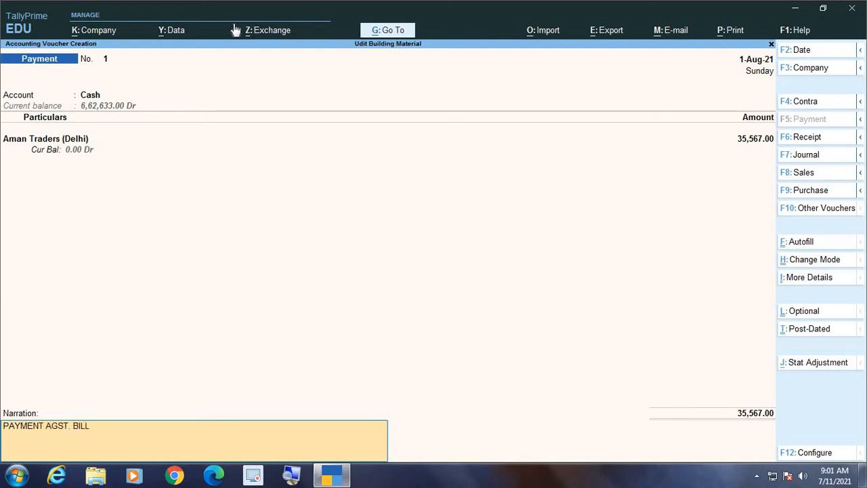
{"action": "type", "text": " NO. 1256"}
{"action": "type", "text": "R.N. 0018"}
{"action": "key", "text": "Return"}
{"action": "key", "text": "Return"}
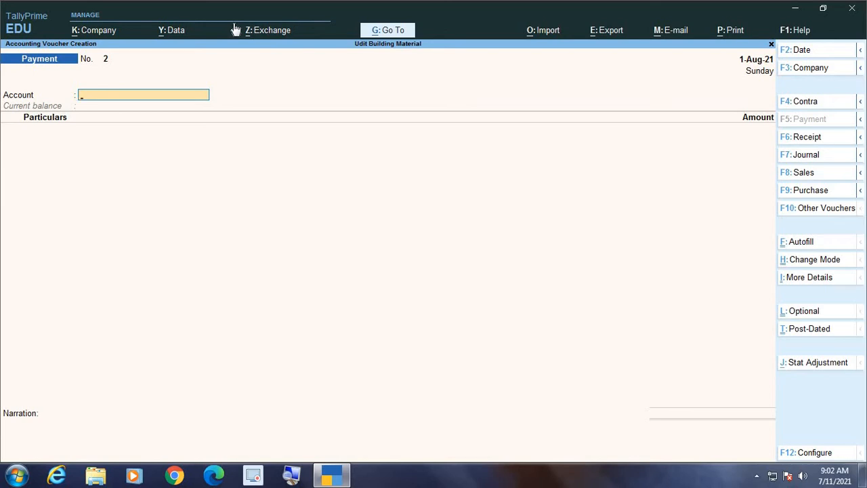
Leave the payment voucher and open the Account Books reports
{"action": "key", "text": "Escape"}
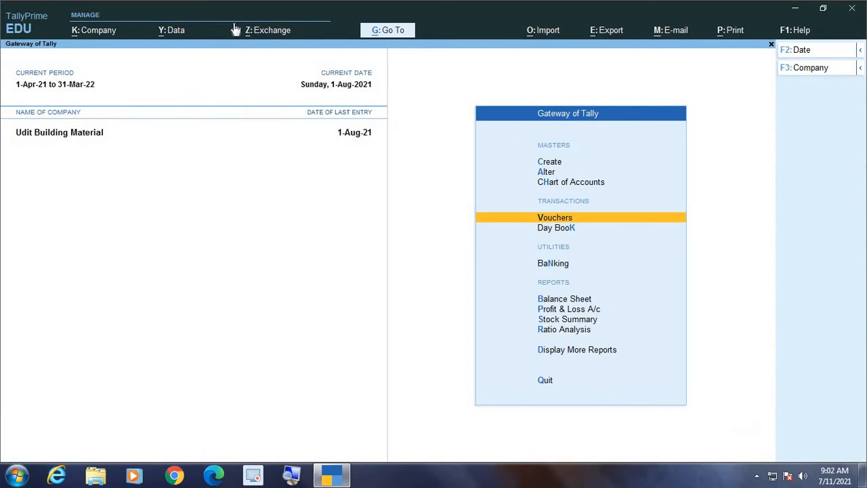
{"action": "key", "text": "Up"}
{"action": "key", "text": "Up"}
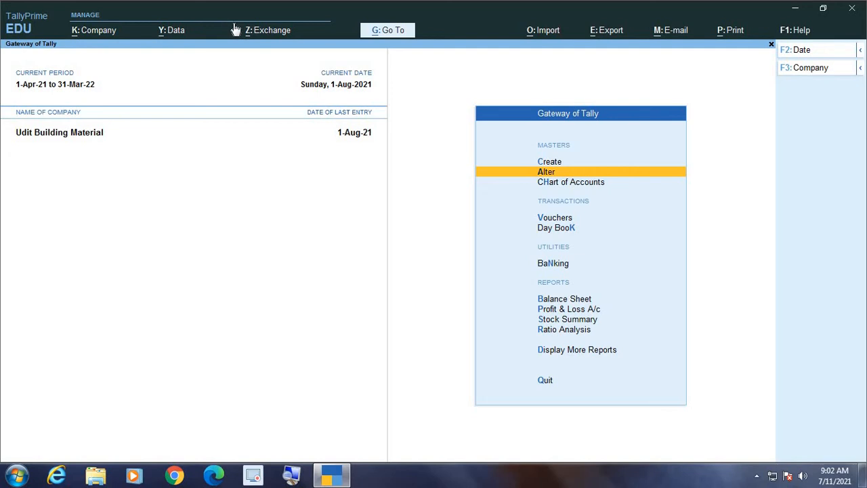
{"action": "key", "text": "d"}
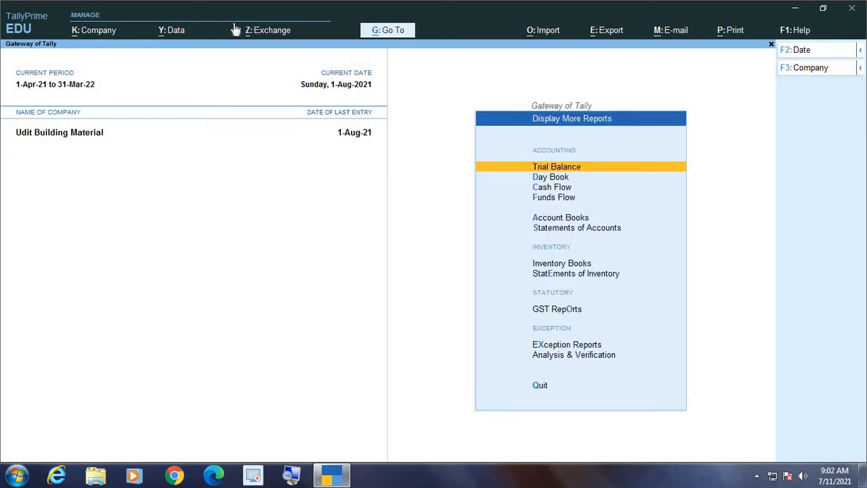
{"action": "key", "text": "Down"}
{"action": "key", "text": "Down"}
{"action": "key", "text": "Down"}
{"action": "key", "text": "Down"}
{"action": "key", "text": "Return"}
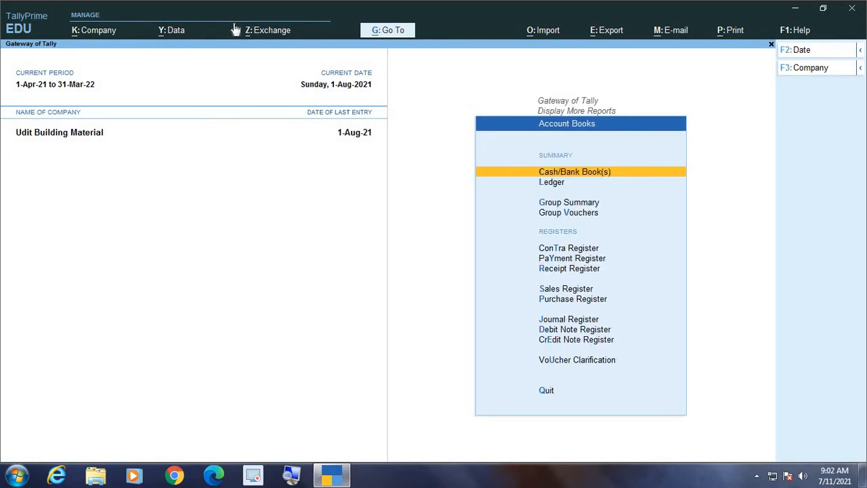
Display the ledger vouchers of Aman Traders (Delhi)
{"action": "key", "text": "Down"}
{"action": "key", "text": "Return"}
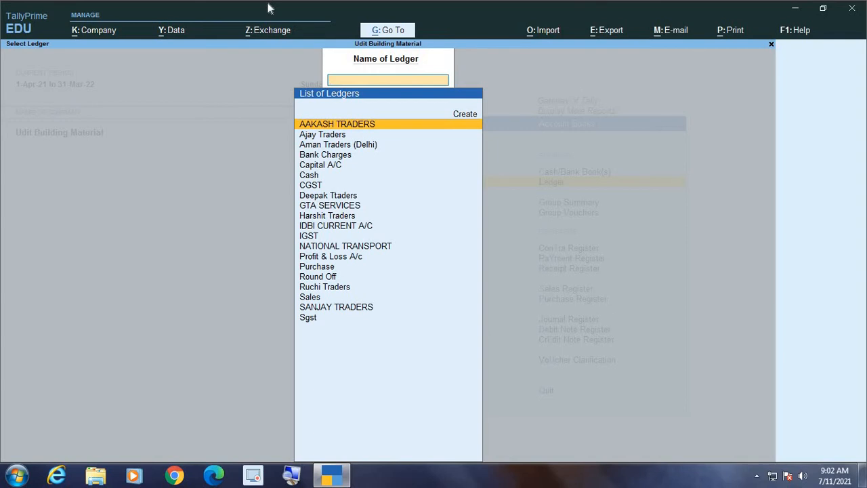
{"action": "key", "text": "Down"}
{"action": "key", "text": "Down"}
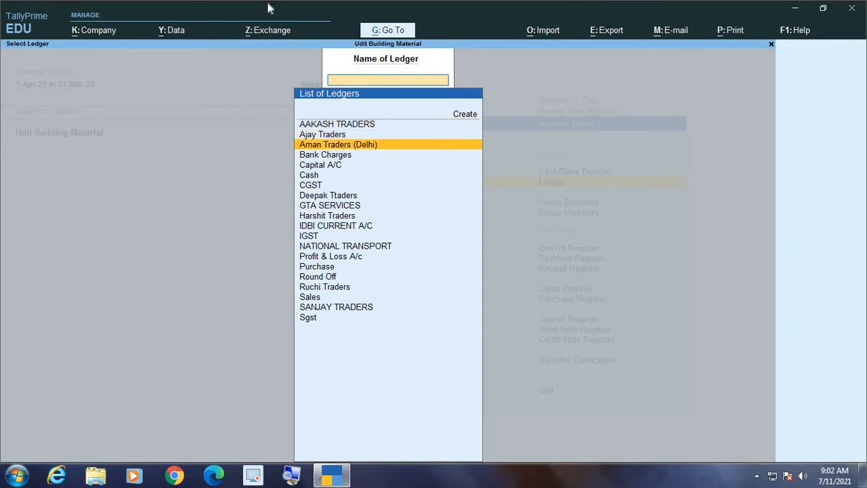
{"action": "key", "text": "Return"}
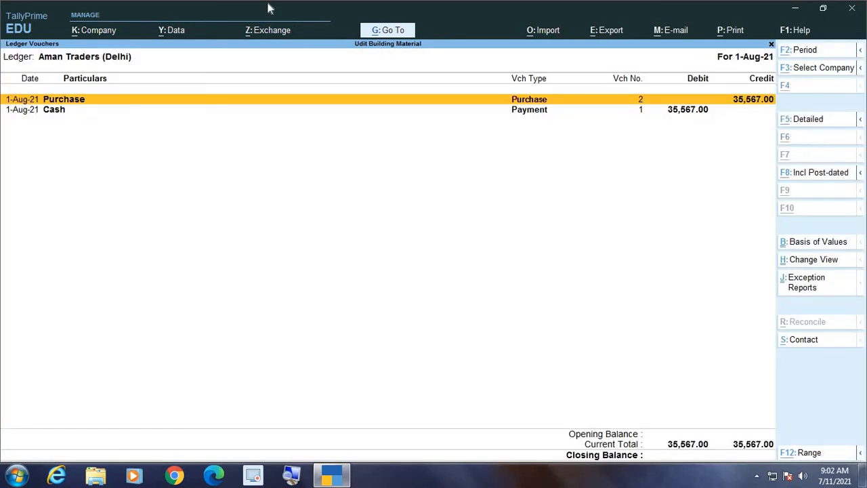
Set the Aman Traders (Delhi) ledger report period to 1-Apr-21 to 1-Aug-21
{"action": "key", "text": "alt+F2"}
{"action": "key", "text": "space"}
{"action": "key", "text": "Return"}
{"action": "key", "text": "space"}
{"action": "key", "text": "Return"}
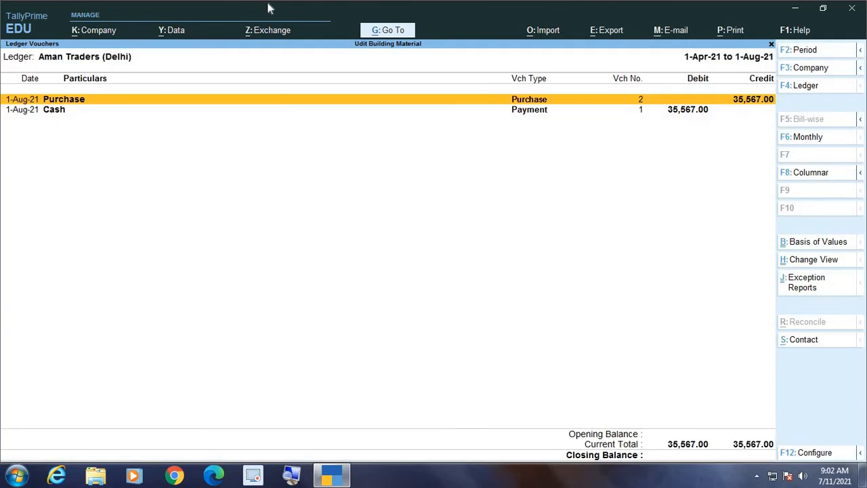
Close the ledger report and return to the Gateway of Tally
{"action": "left_click", "coordinate": [291, 477]}
{"action": "key", "text": "Escape"}
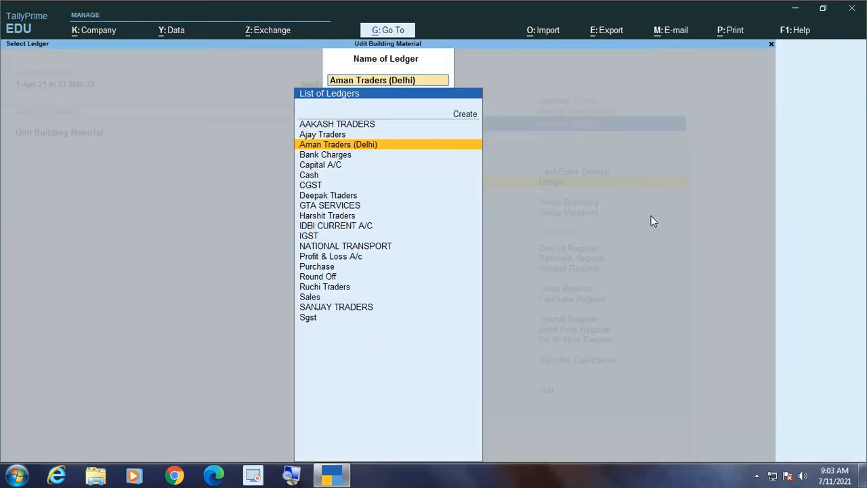
{"action": "key", "text": "Escape"}
{"action": "key", "text": "Escape"}
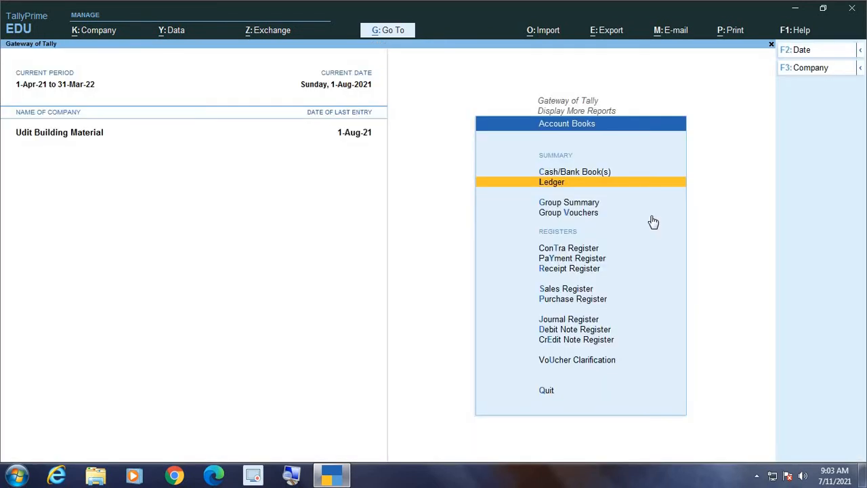
{"action": "key", "text": "Escape"}
{"action": "key", "text": "Escape"}
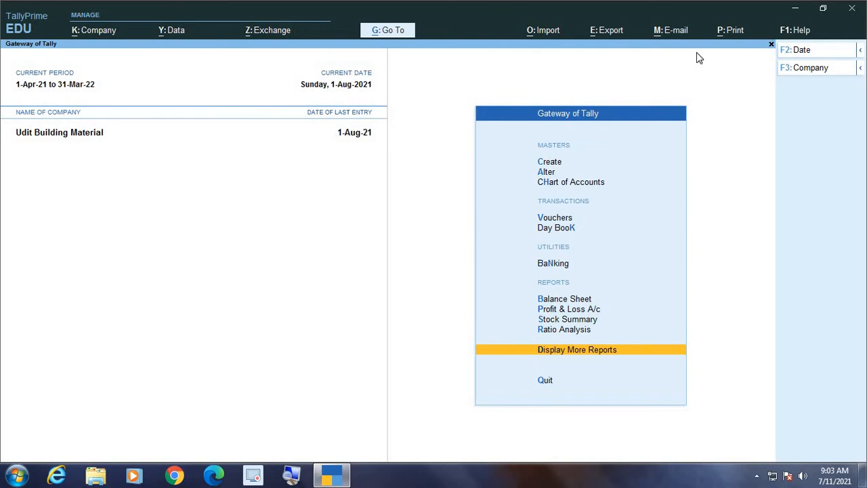
Start a new purchase voucher
{"action": "key", "text": "Up"}
{"action": "key", "text": "Up"}
{"action": "key", "text": "Up"}
{"action": "key", "text": "Up"}
{"action": "key", "text": "Up"}
{"action": "key", "text": "Up"}
{"action": "key", "text": "Up"}
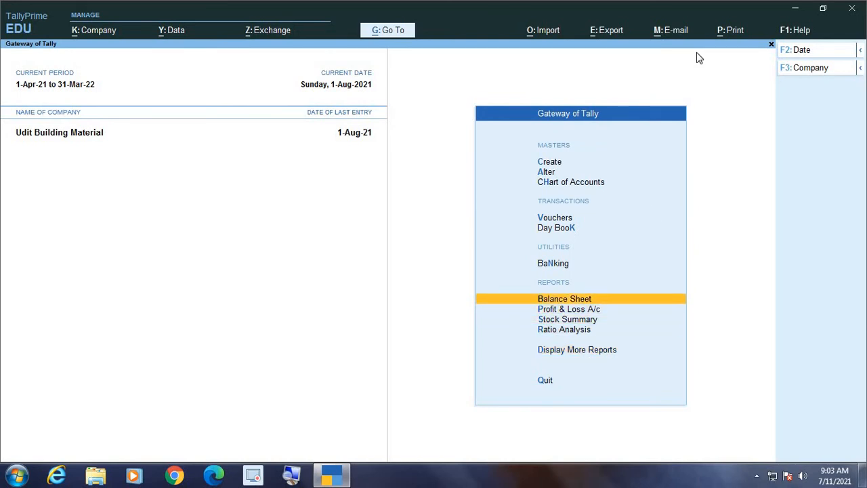
{"action": "key", "text": "Return"}
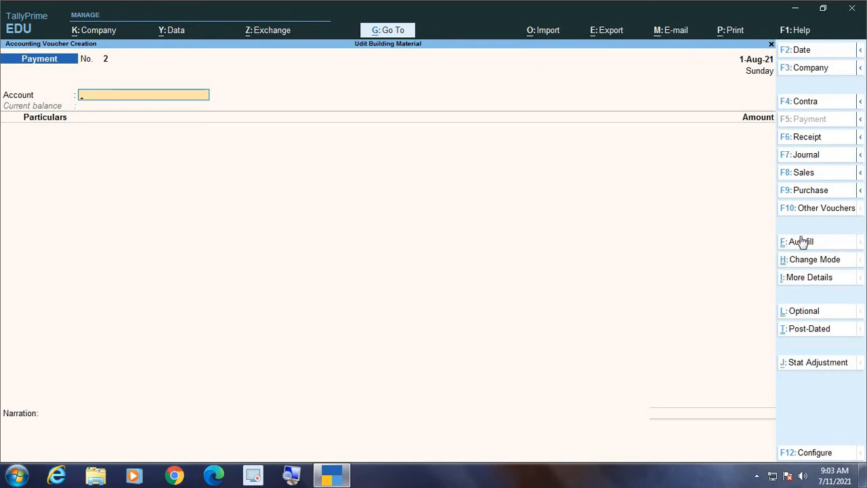
{"action": "left_click", "coordinate": [816, 190]}
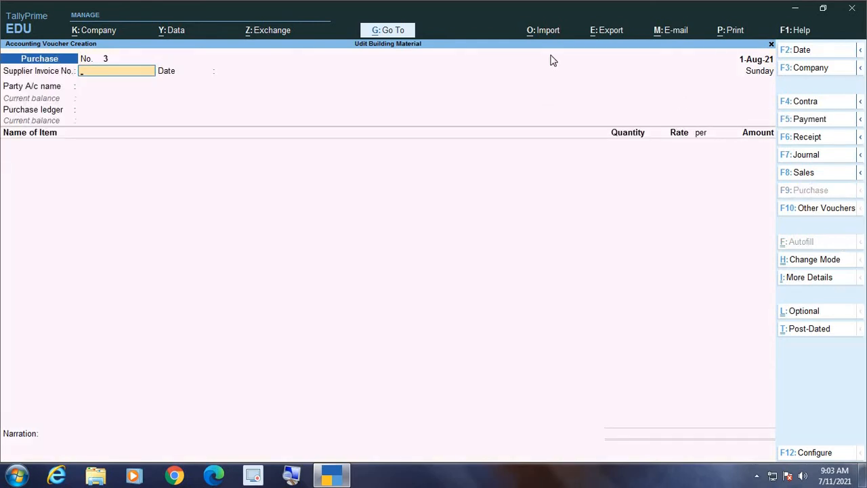
Date the purchase voucher 2-Aug-2021 and enter supplier invoice number 1258 with the same date
{"action": "key", "text": "F2"}
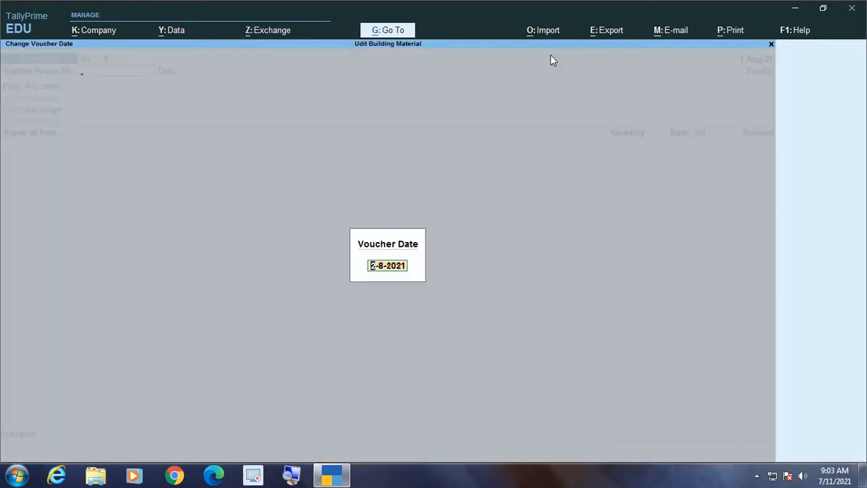
{"action": "key", "text": "Return"}
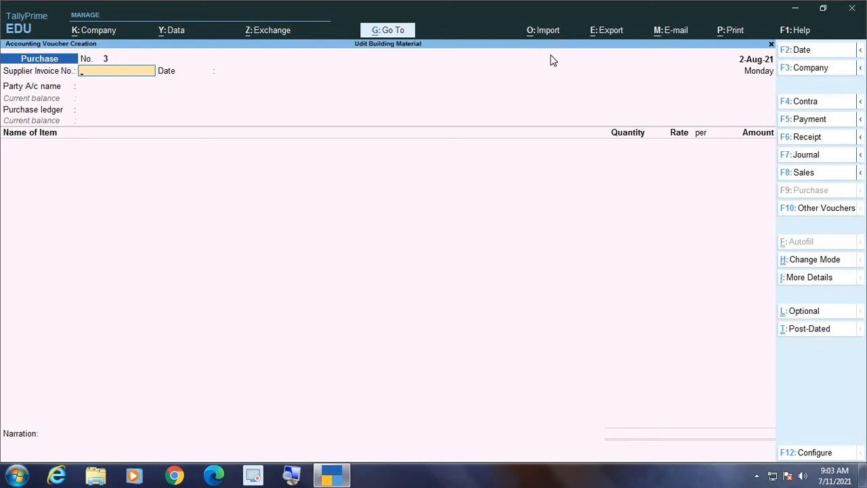
{"action": "type", "text": "1258"}
{"action": "key", "text": "Return"}
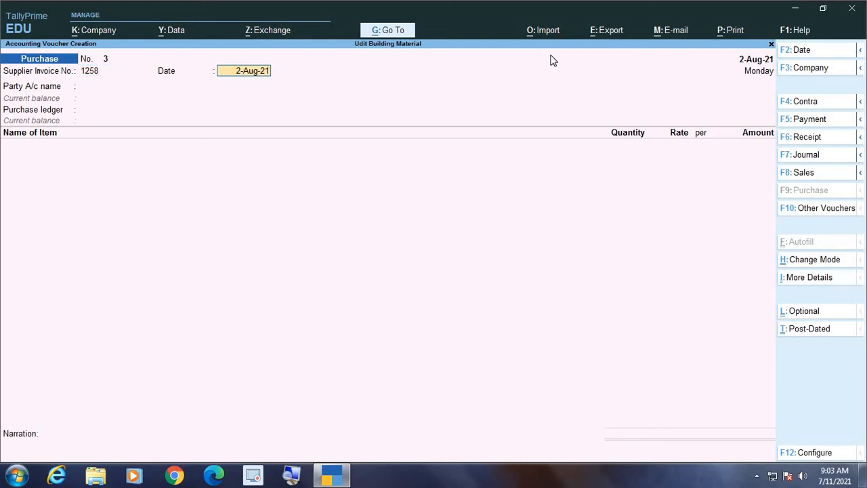
{"action": "key", "text": "Return"}
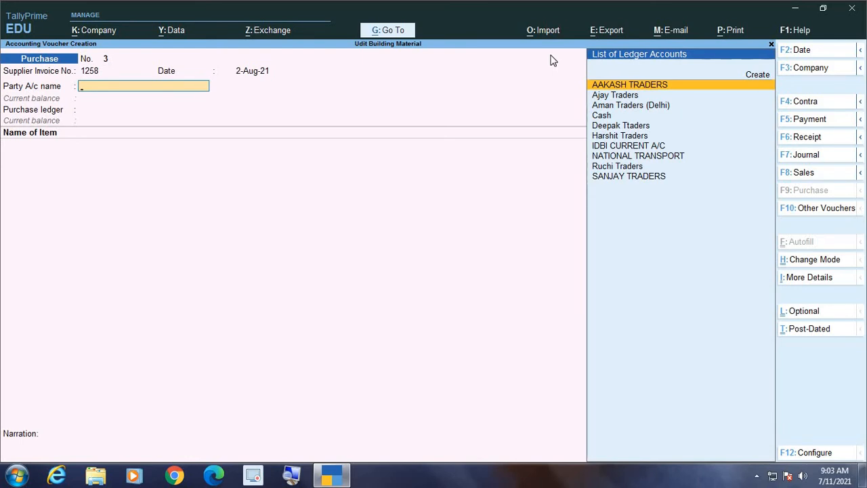
Use Cash as the party account and fill the party details with Aman Traders (Delhi) as the supplier
{"action": "type", "text": "CASH"}
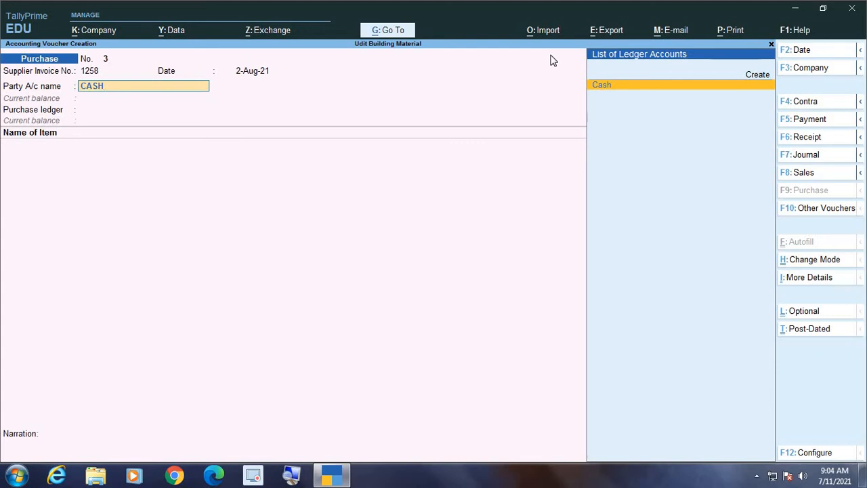
{"action": "key", "text": "Return"}
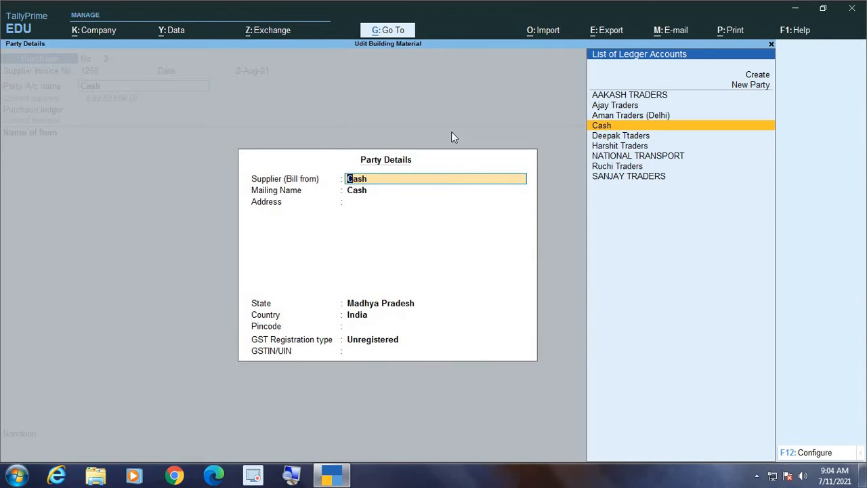
{"action": "key", "text": "Up"}
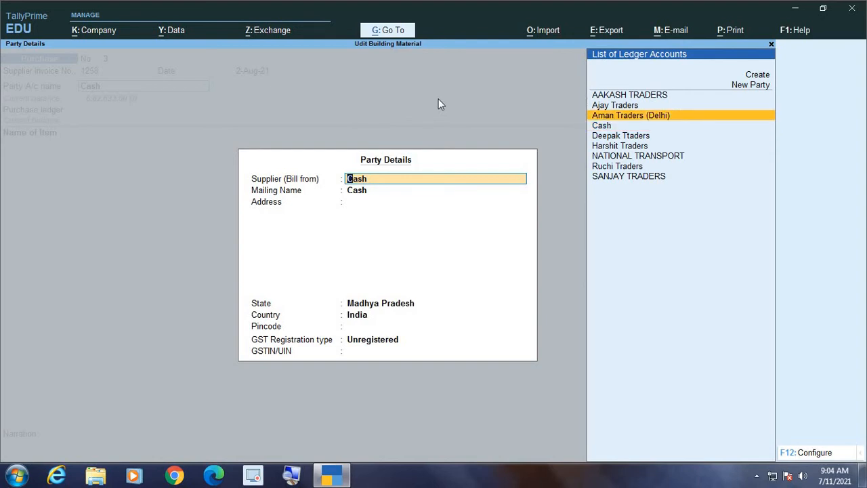
{"action": "key", "text": "Return"}
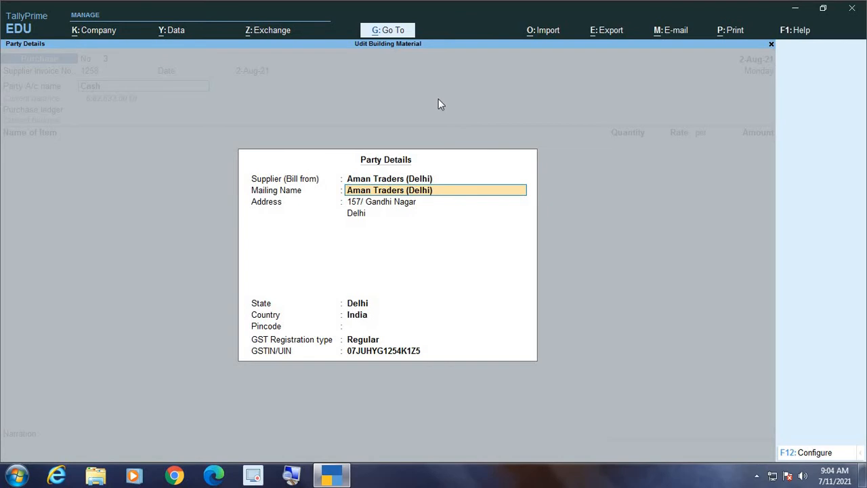
{"action": "key", "text": "Return"}
{"action": "key", "text": "Return"}
{"action": "key", "text": "Return"}
{"action": "key", "text": "Return"}
{"action": "key", "text": "Return"}
{"action": "key", "text": "Return"}
{"action": "key", "text": "Return"}
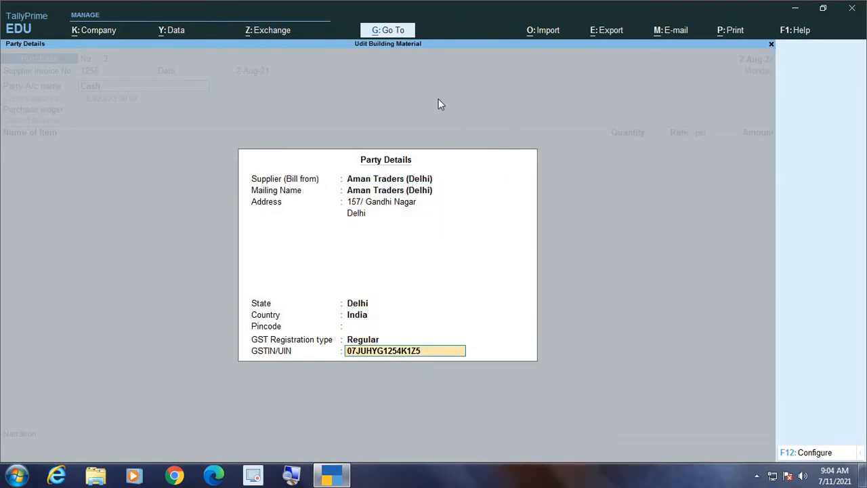
{"action": "key", "text": "Return"}
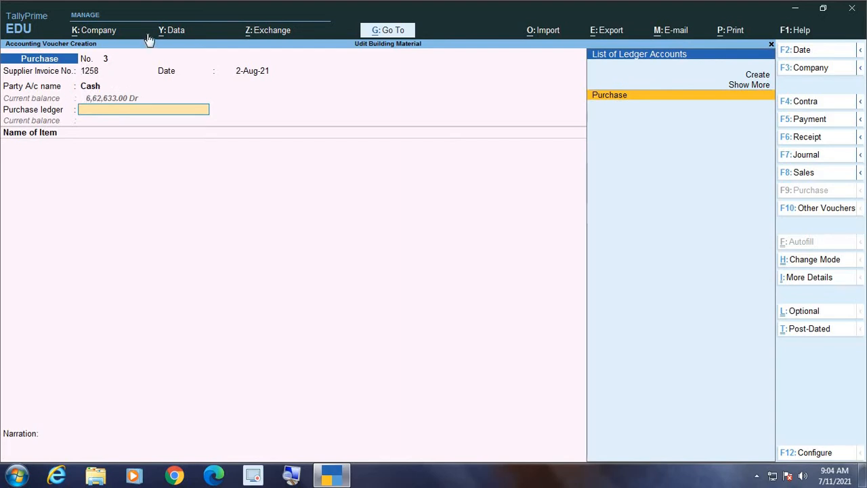
{"action": "key", "text": "Return"}
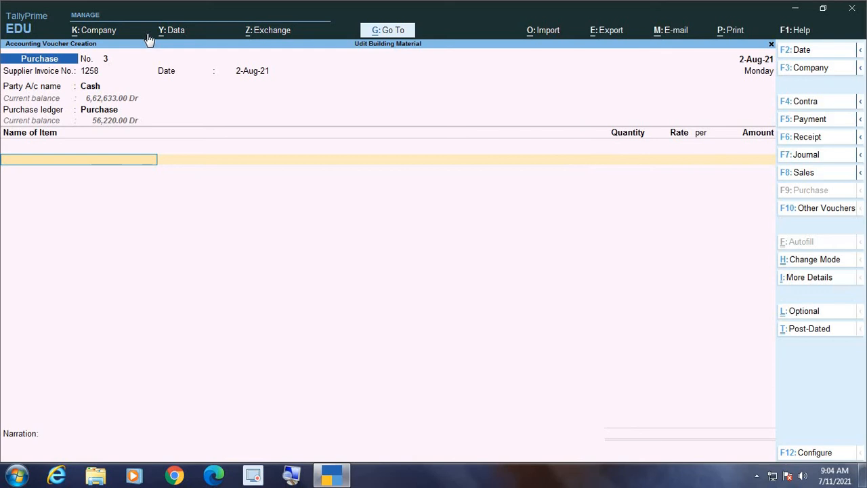
{"action": "type", "text": "IR"}
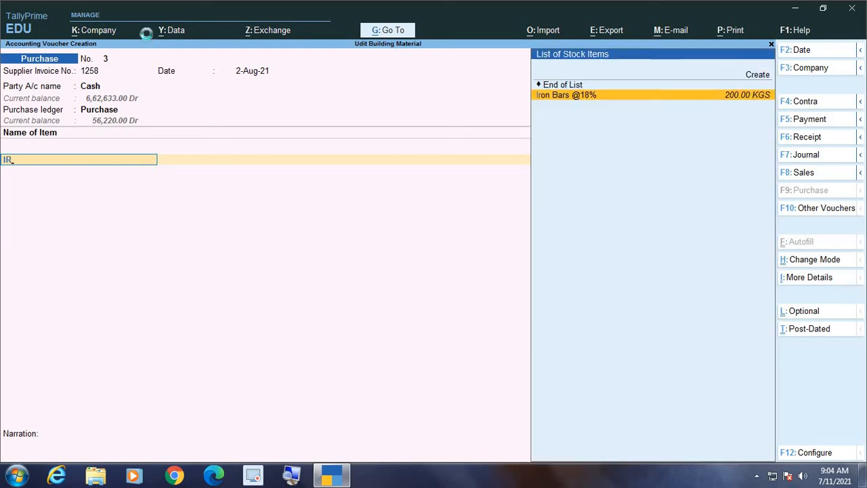
{"action": "key", "text": "Return"}
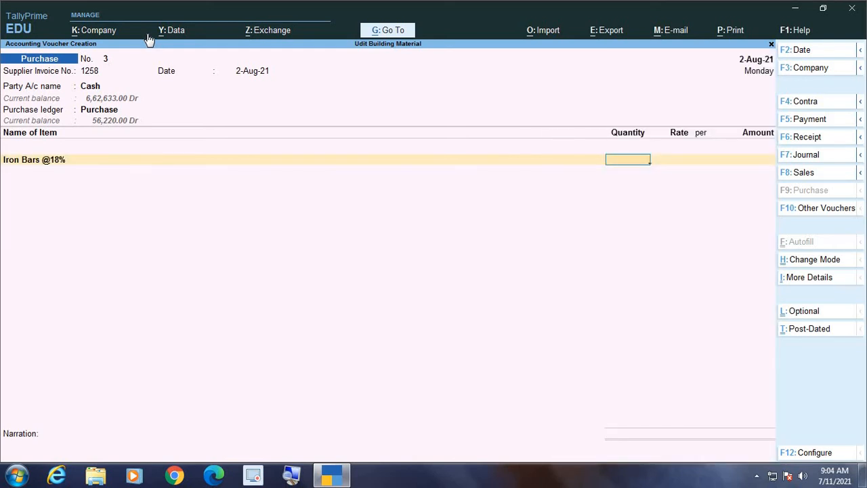
{"action": "type", "text": "150"}
{"action": "key", "text": "Return"}
{"action": "key", "text": "Return"}
{"action": "key", "text": "Return"}
{"action": "key", "text": "Return"}
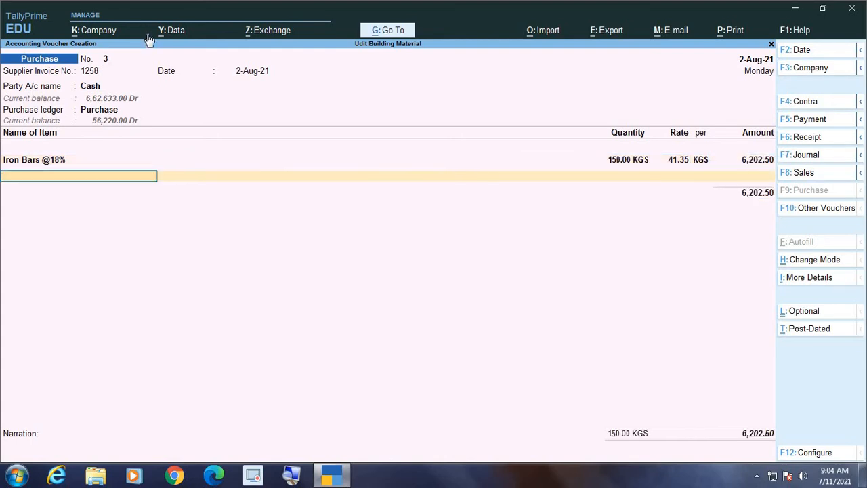
{"action": "type", "text": "jp"}
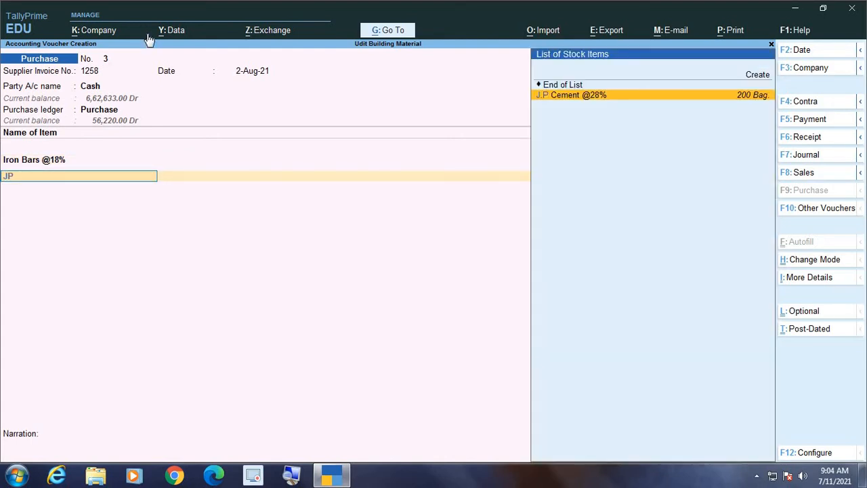
{"action": "key", "text": "Return"}
{"action": "type", "text": "50"}
{"action": "key", "text": "Return"}
{"action": "key", "text": "Return"}
{"action": "key", "text": "Return"}
{"action": "key", "text": "Return"}
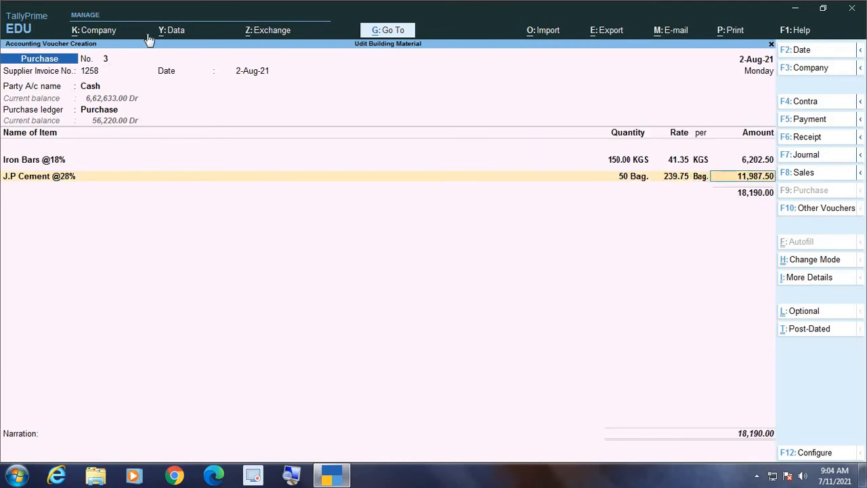
{"action": "key", "text": "Return"}
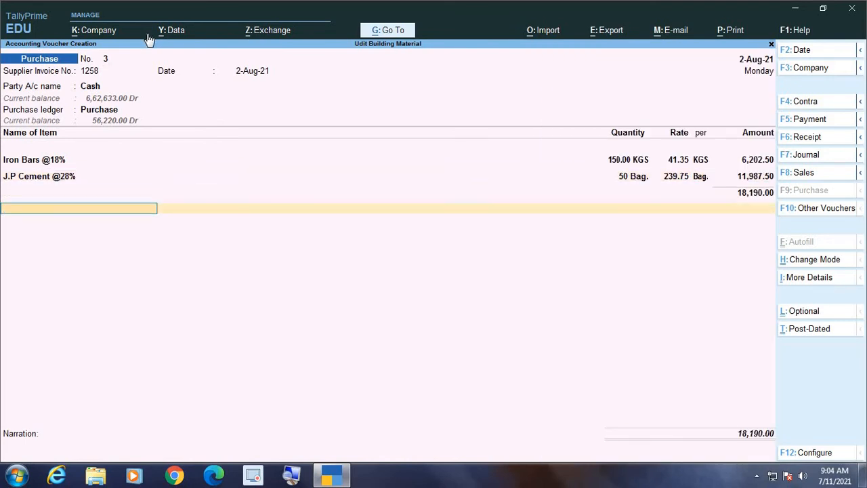
Add the IGST and Round Off ledgers with their calculated amounts and proceed to the narration
{"action": "type", "text": "i"}
{"action": "key", "text": "Return"}
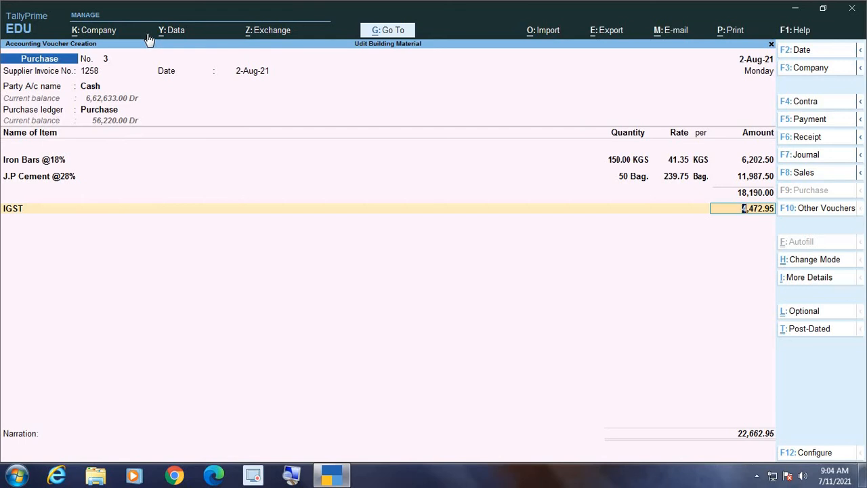
{"action": "key", "text": "Return"}
{"action": "type", "text": "ro"}
{"action": "key", "text": "Return"}
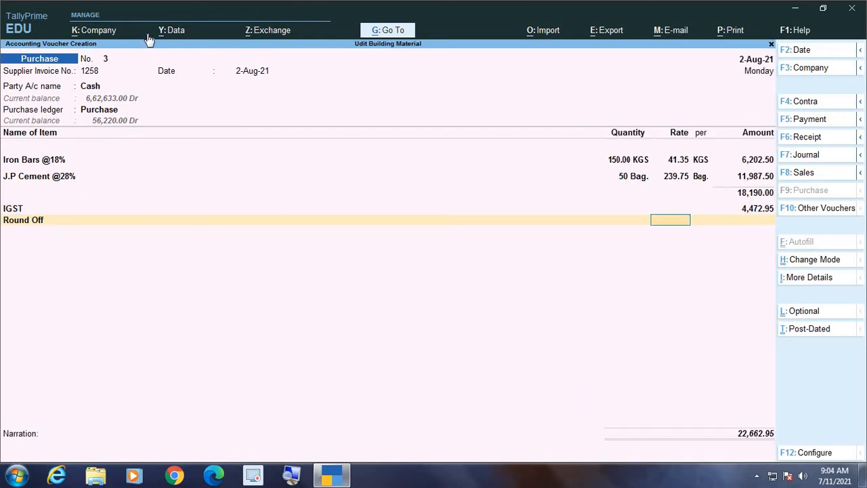
{"action": "key", "text": "Return"}
{"action": "key", "text": "Return"}
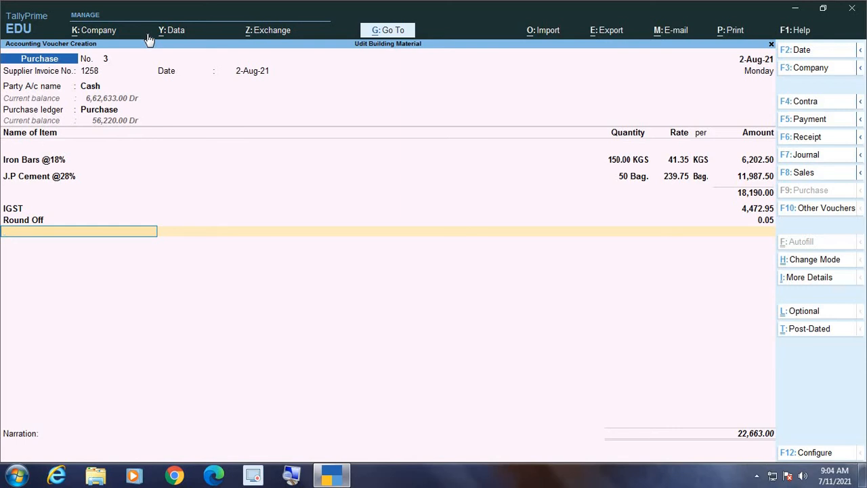
{"action": "key", "text": "Return"}
{"action": "key", "text": "Return"}
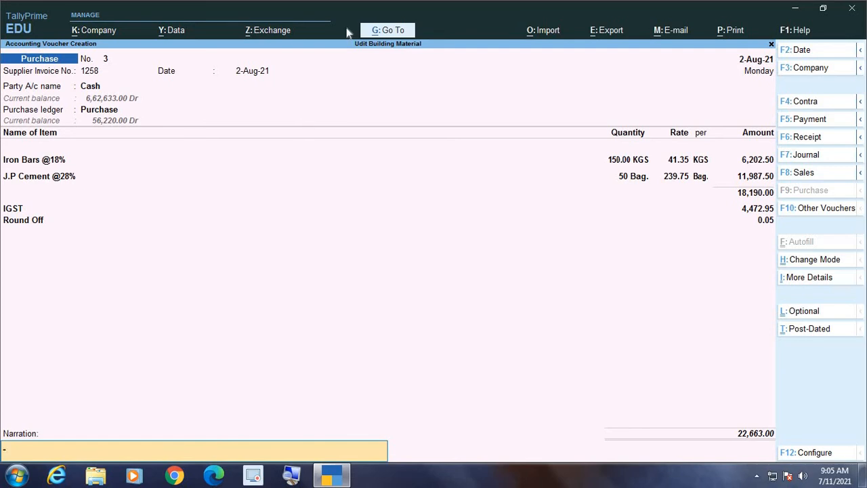
Leave the narration blank, save the cash purchase voucher and quit voucher creation
{"action": "key", "text": "Return"}
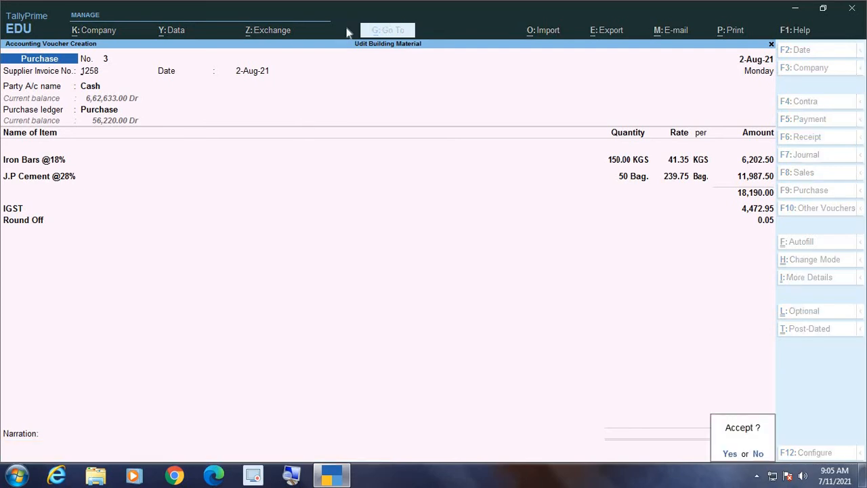
{"action": "key", "text": "y"}
{"action": "key", "text": "Escape"}
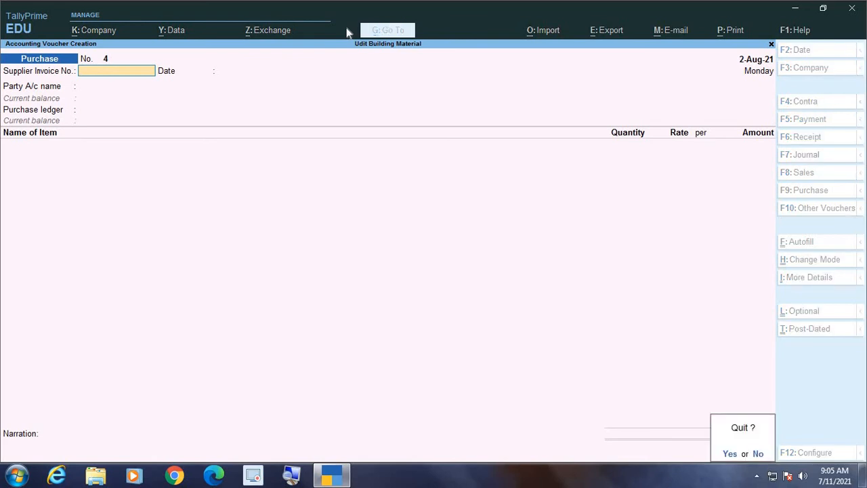
{"action": "key", "text": "y"}
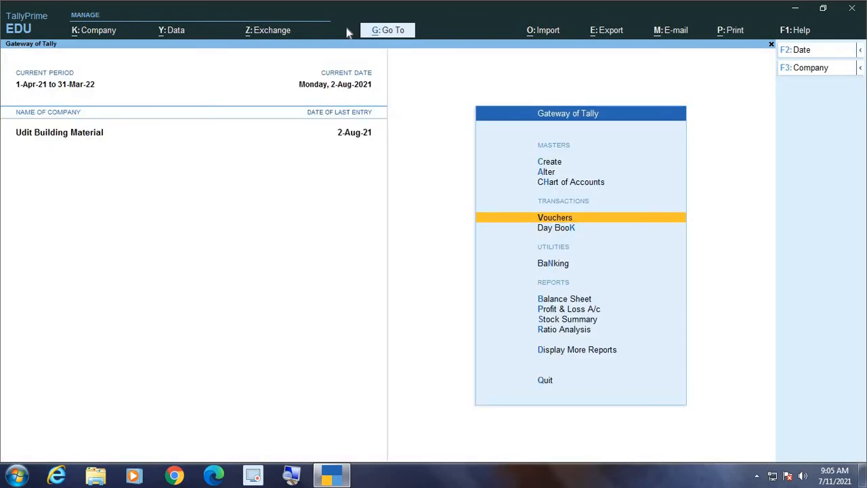
Display the ledger vouchers report for Aman Traders (Delhi)
{"action": "key", "text": "d"}
{"action": "key", "text": "a"}
{"action": "key", "text": "l"}
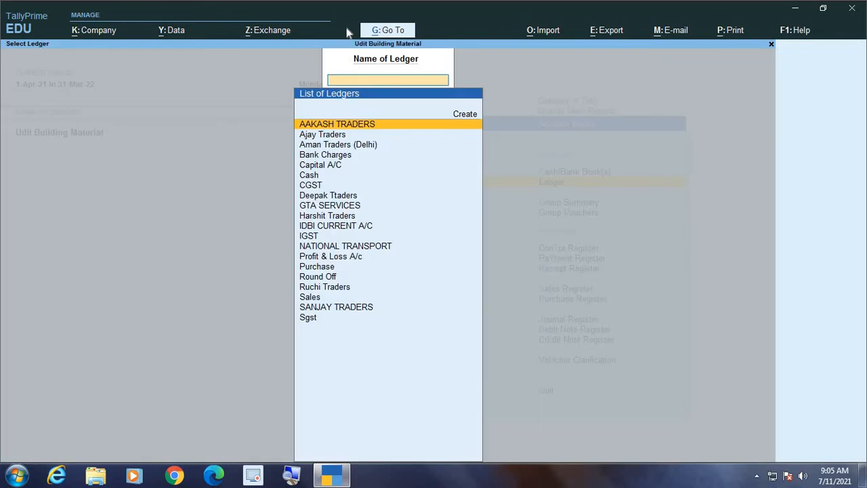
{"action": "key", "text": "Down"}
{"action": "key", "text": "Down"}
{"action": "key", "text": "Return"}
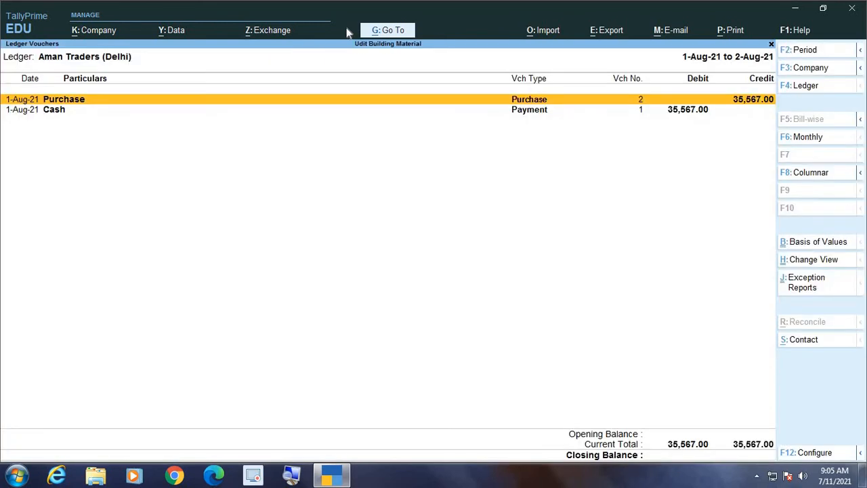
Reset the report period to run from 1-Apr-21, examine the supplier's purchase and cash entries, and return to the Gateway of Tally
{"action": "key", "text": "alt+F2"}
{"action": "key", "text": "BackSpace"}
{"action": "key", "text": "Return"}
{"action": "key", "text": "BackSpace"}
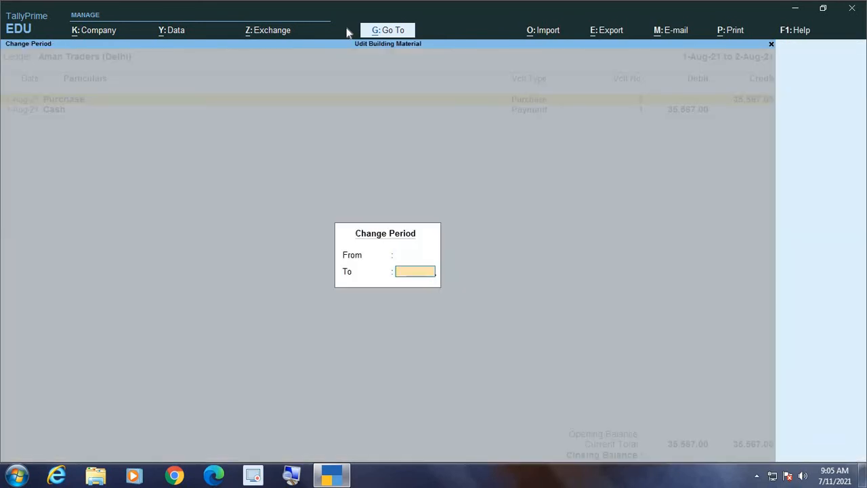
{"action": "key", "text": "Return"}
{"action": "key", "text": "Down"}
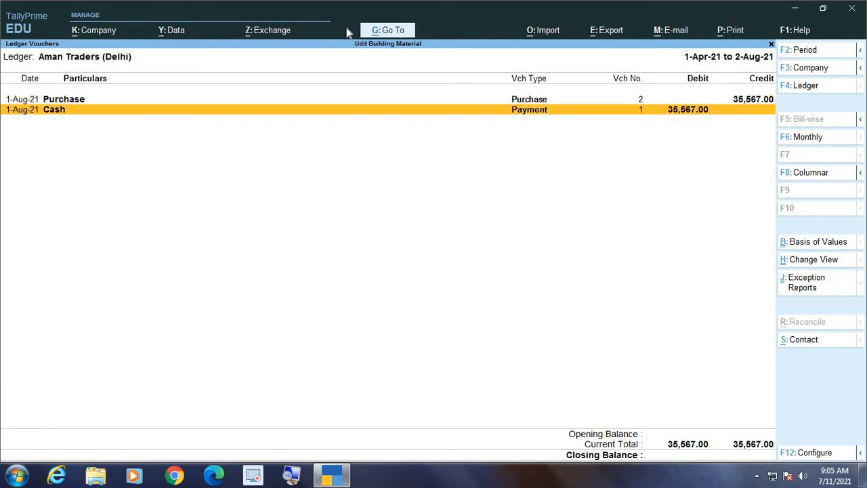
{"action": "key", "text": "Up"}
{"action": "key", "text": "Down"}
{"action": "key", "text": "Up"}
{"action": "key", "text": "Down"}
{"action": "key", "text": "Up"}
{"action": "key", "text": "Down"}
{"action": "key", "text": "Escape"}
{"action": "key", "text": "Escape"}
{"action": "key", "text": "Escape"}
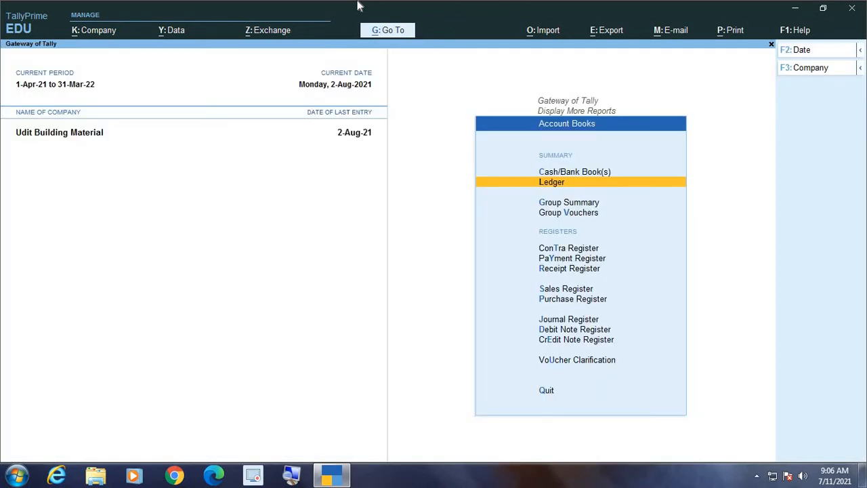
{"action": "key", "text": "Escape"}
{"action": "key", "text": "Escape"}
Start a new purchase voucher and set its date to 31-Aug-21
{"action": "key", "text": "Up"}
{"action": "key", "text": "Up"}
{"action": "key", "text": "Up"}
{"action": "key", "text": "Up"}
{"action": "key", "text": "Up"}
{"action": "key", "text": "Up"}
{"action": "key", "text": "Up"}
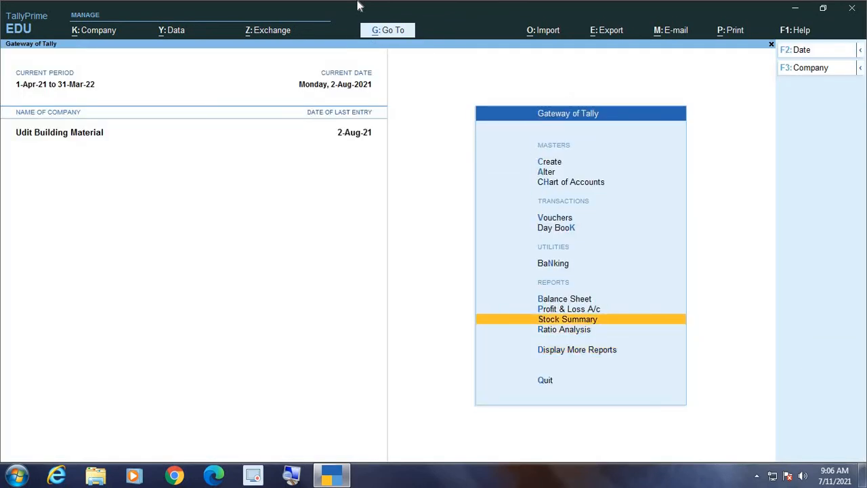
{"action": "key", "text": "Return"}
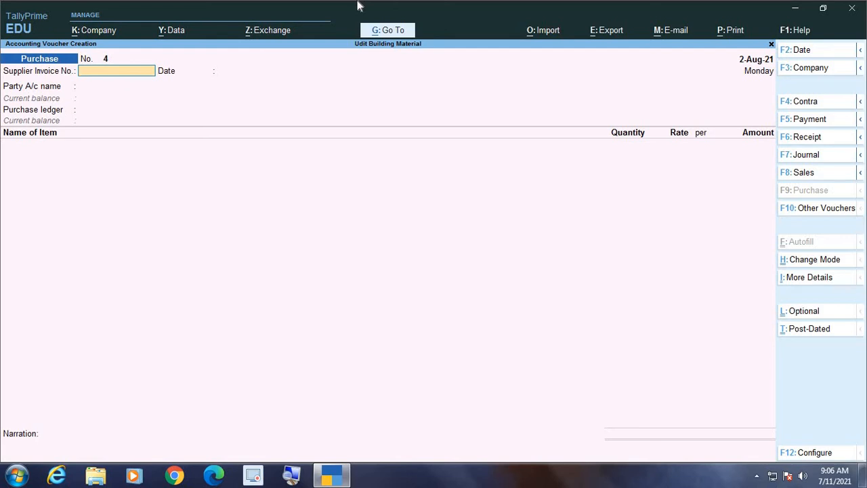
{"action": "key", "text": "F2"}
{"action": "type", "text": "31-8"}
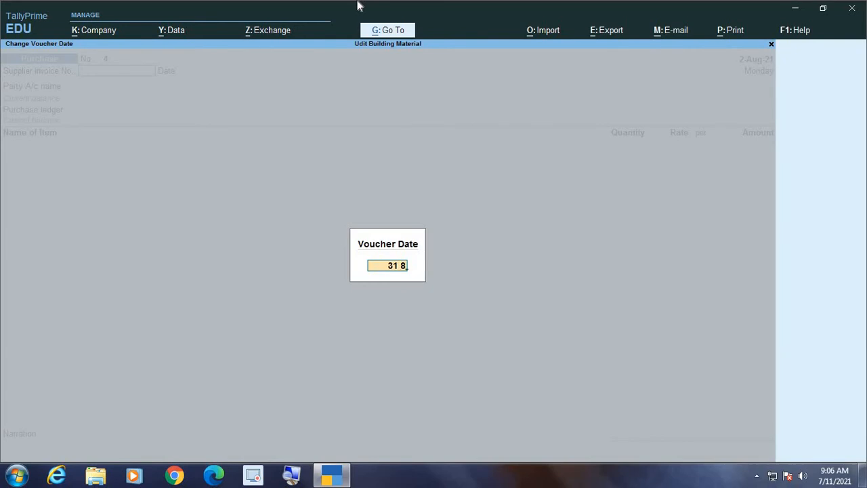
{"action": "key", "text": "Return"}
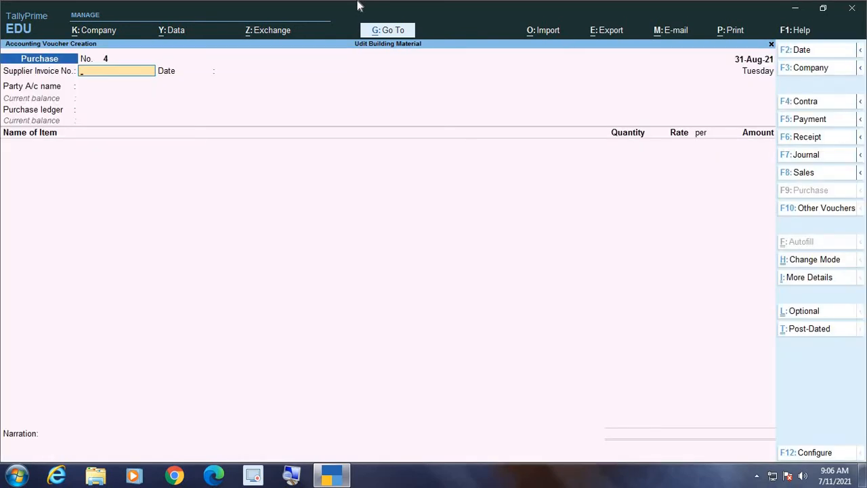
Enter supplier invoice number 41 and accept 31-Aug-21 as the invoice date
{"action": "type", "text": "41"}
{"action": "key", "text": "Return"}
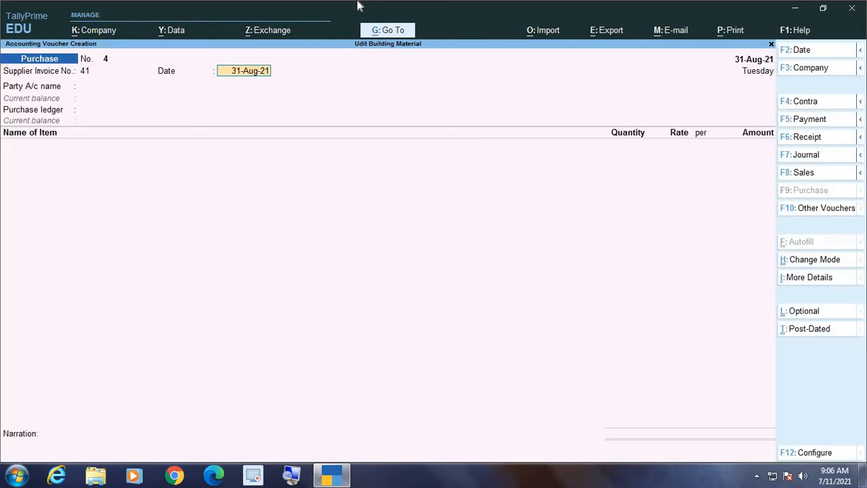
{"action": "key", "text": "Return"}
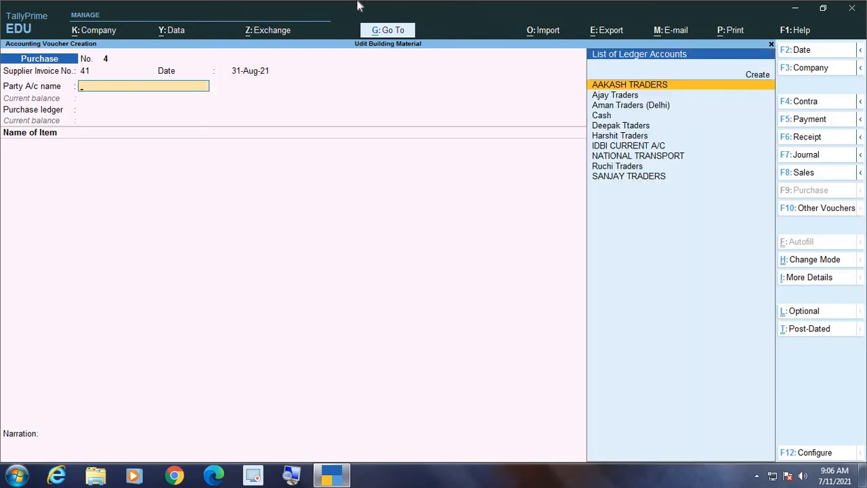
Look through the ledger accounts and choose Cash as the party account
{"action": "key", "text": "Down"}
{"action": "key", "text": "Down"}
{"action": "key", "text": "Down"}
{"action": "key", "text": "Down"}
{"action": "key", "text": "Down"}
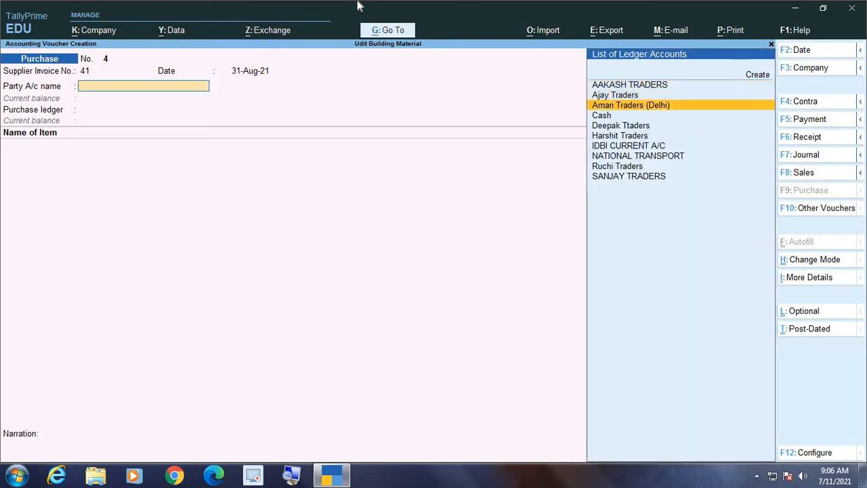
{"action": "key", "text": "Down"}
{"action": "key", "text": "Down"}
{"action": "key", "text": "Down"}
{"action": "key", "text": "Down"}
{"action": "key", "text": "Up"}
{"action": "key", "text": "Up"}
{"action": "key", "text": "Up"}
{"action": "key", "text": "Up"}
{"action": "key", "text": "Up"}
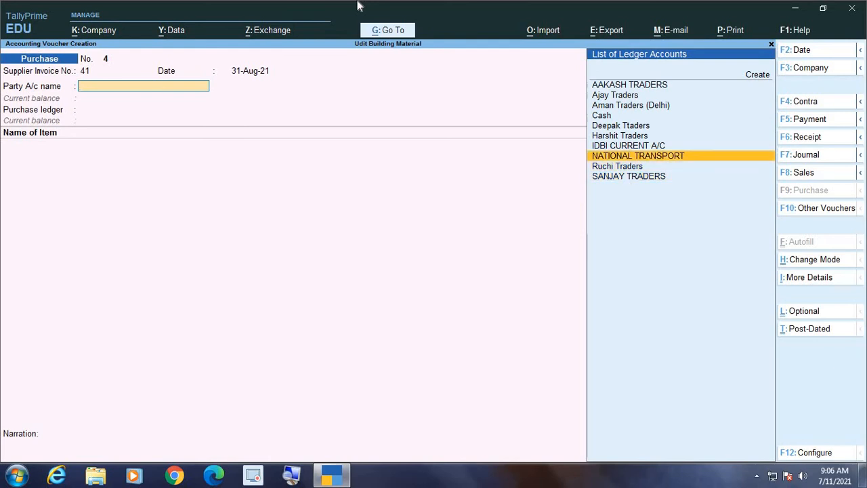
{"action": "key", "text": "Up"}
{"action": "key", "text": "Up"}
{"action": "key", "text": "Up"}
{"action": "key", "text": "Up"}
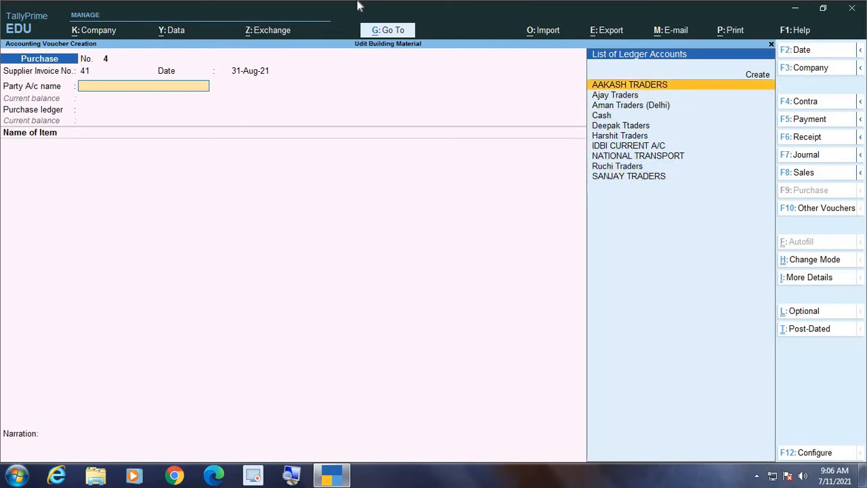
{"action": "type", "text": "CAS"}
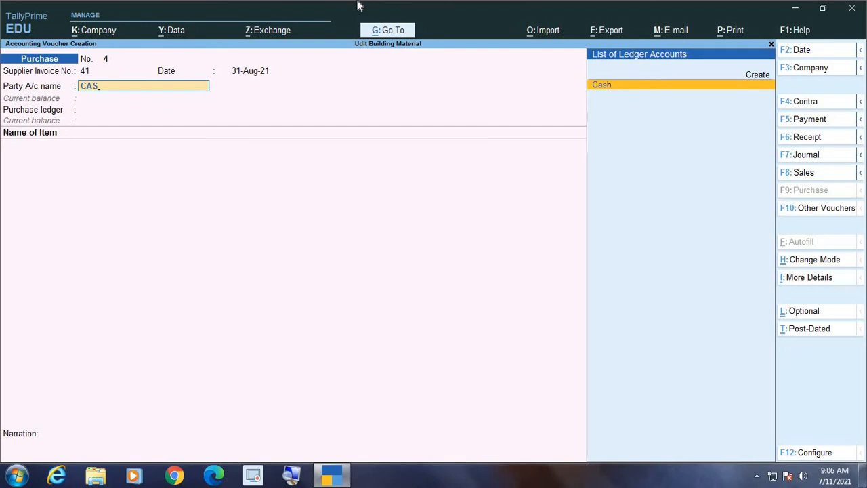
{"action": "key", "text": "Return"}
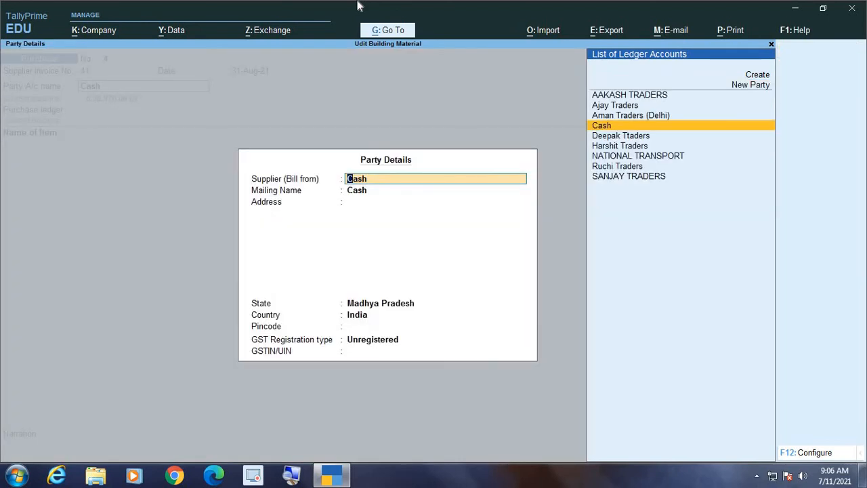
Look through the existing parties for the supplier, leave the party details and reopen them for Cash
{"action": "left_click", "coordinate": [299, 477]}
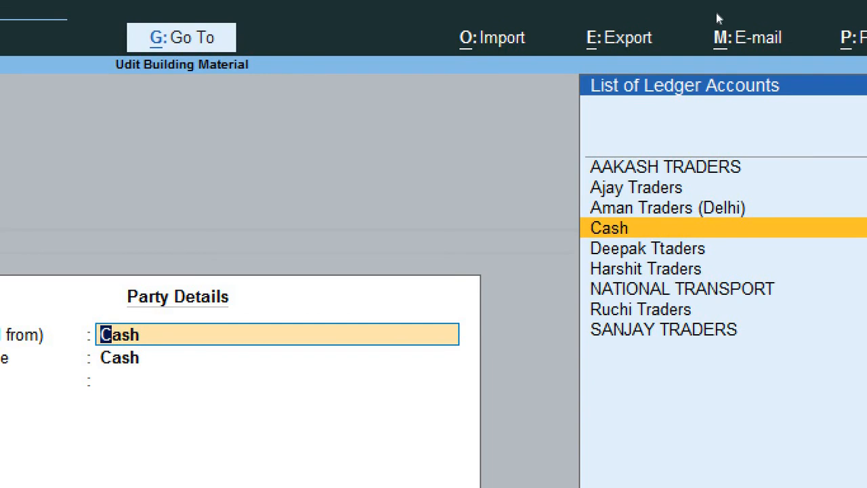
{"action": "key", "text": "Up"}
{"action": "key", "text": "Up"}
{"action": "key", "text": "Up"}
{"action": "key", "text": "Down"}
{"action": "key", "text": "Down"}
{"action": "key", "text": "Down"}
{"action": "key", "text": "Down"}
{"action": "key", "text": "Down"}
{"action": "key", "text": "Down"}
{"action": "key", "text": "Down"}
{"action": "key", "text": "Down"}
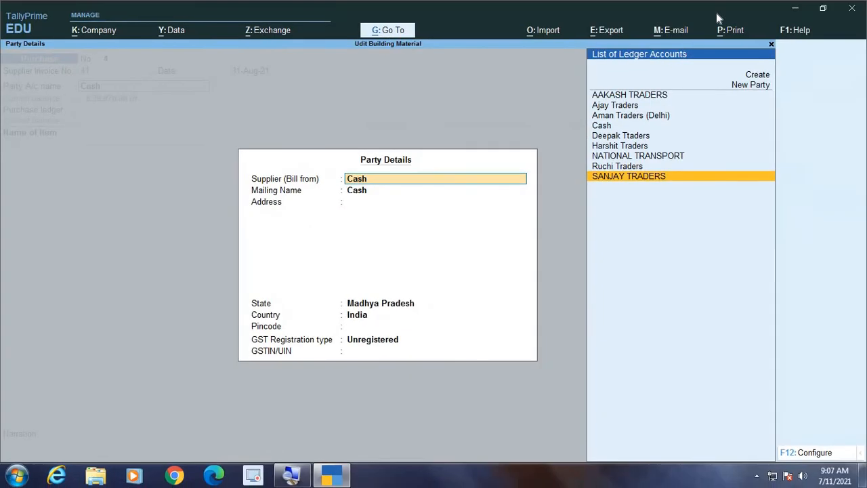
{"action": "key", "text": "BackSpace"}
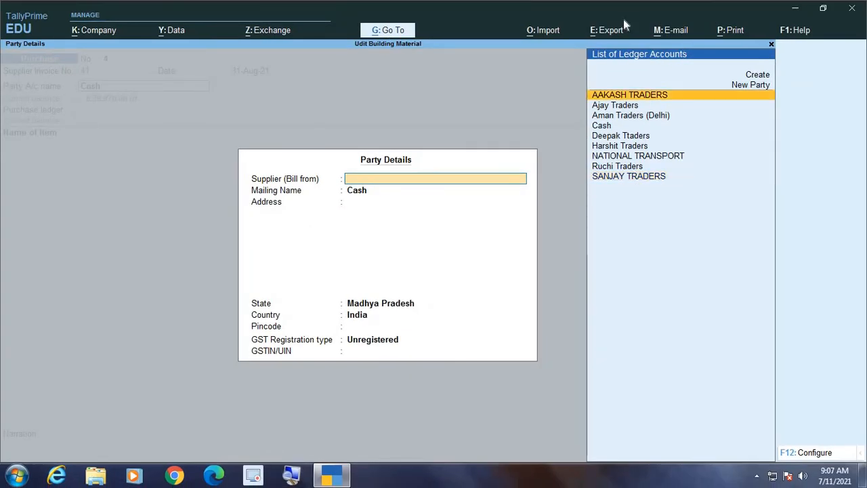
{"action": "key", "text": "Escape"}
{"action": "key", "text": "y"}
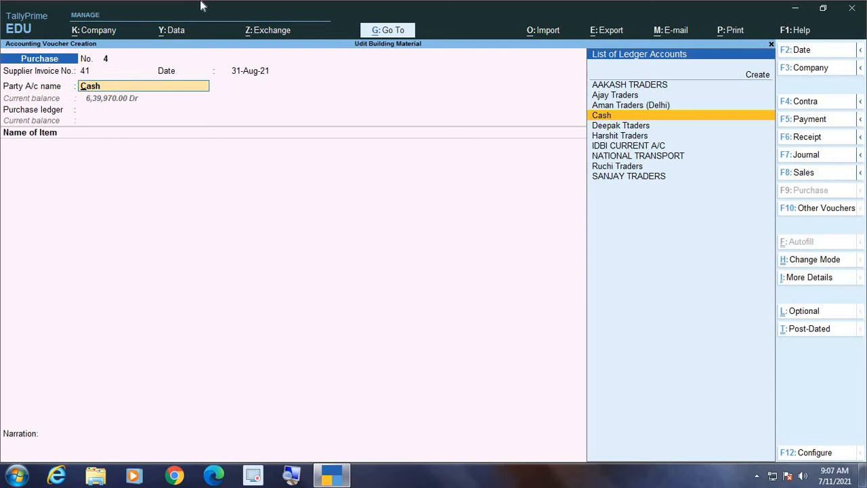
{"action": "key", "text": "Return"}
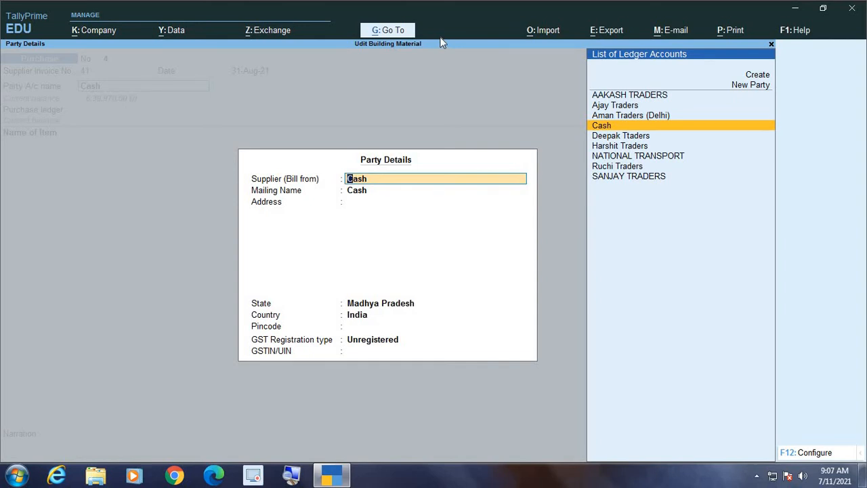
{"action": "key", "text": "Up"}
{"action": "key", "text": "Up"}
{"action": "key", "text": "Up"}
{"action": "key", "text": "Up"}
{"action": "key", "text": "Return"}
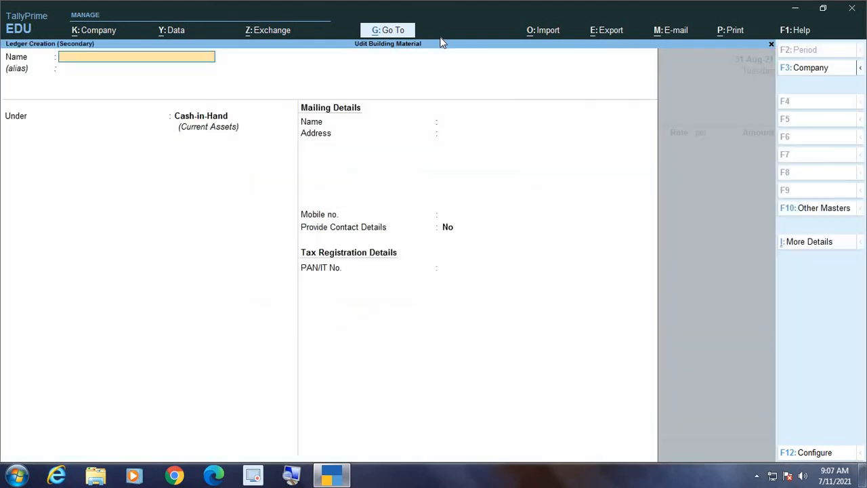
{"action": "key", "text": "Escape"}
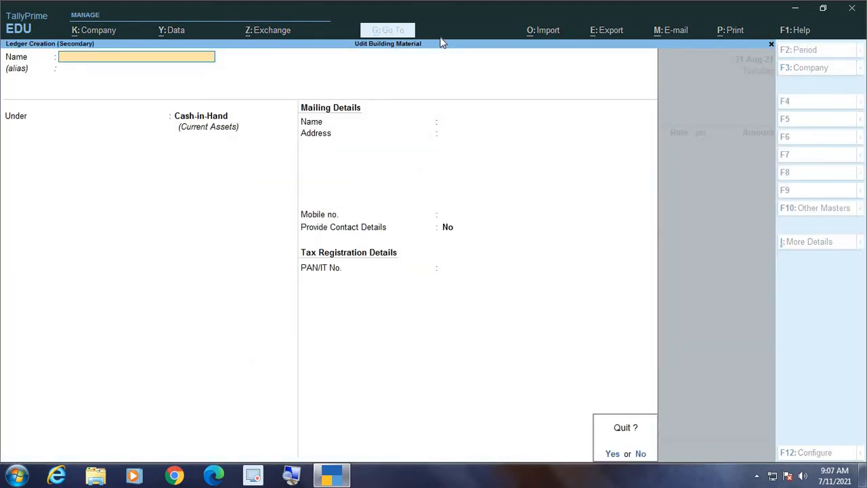
{"action": "key", "text": "y"}
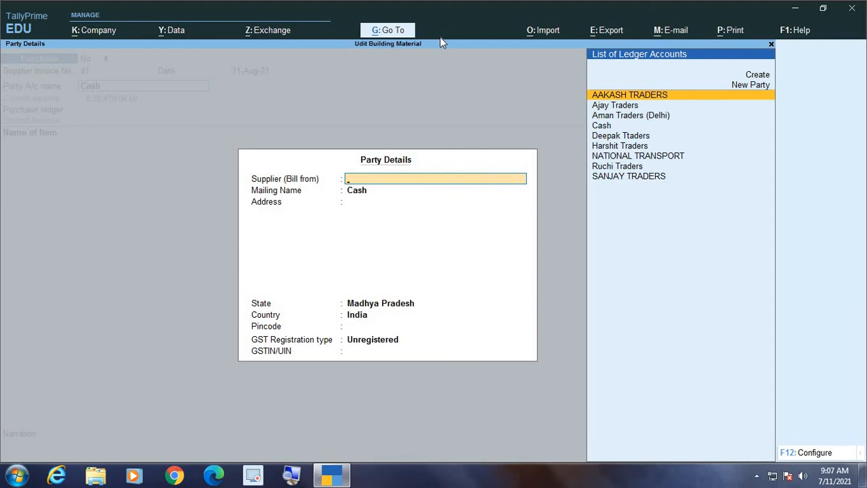
Add RAGHAV TRADERS as a new party for the supplier and use the same mailing name
{"action": "type", "text": "RAGH"}
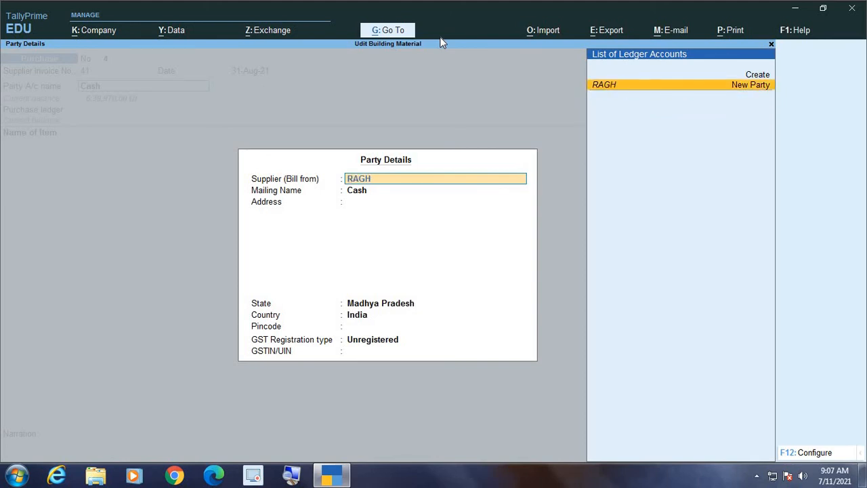
{"action": "type", "text": "AV TRADERS"}
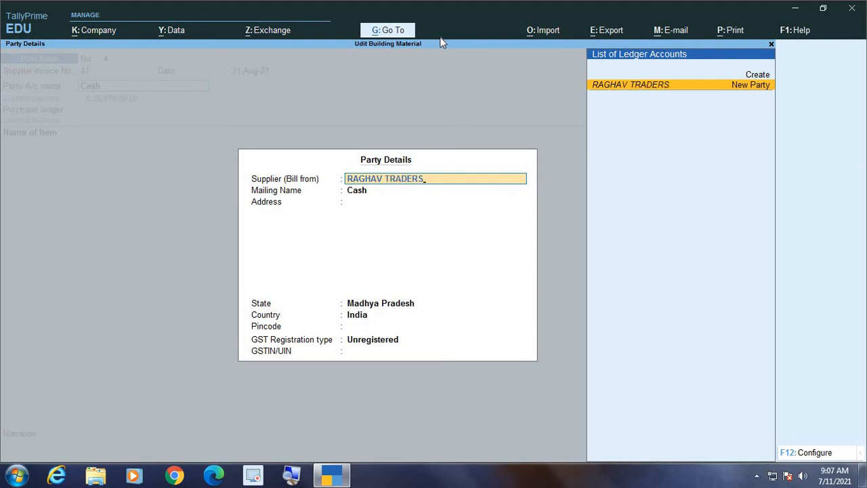
{"action": "key", "text": "Return"}
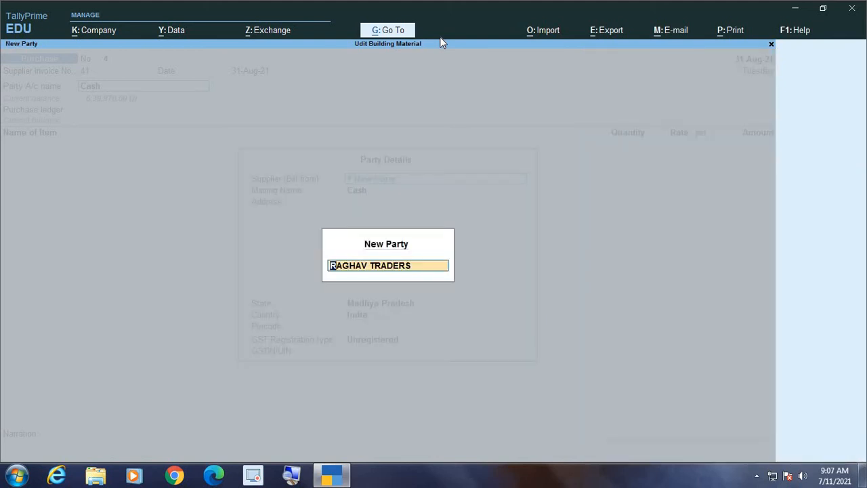
{"action": "key", "text": "Return"}
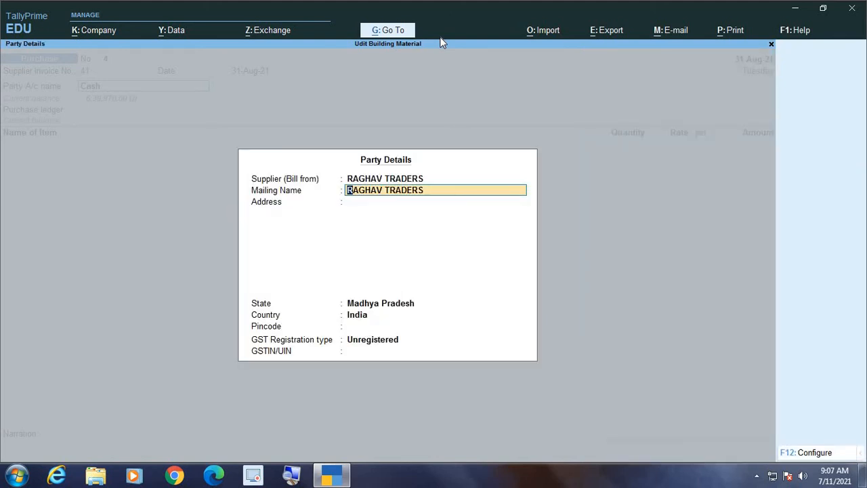
{"action": "key", "text": "Return"}
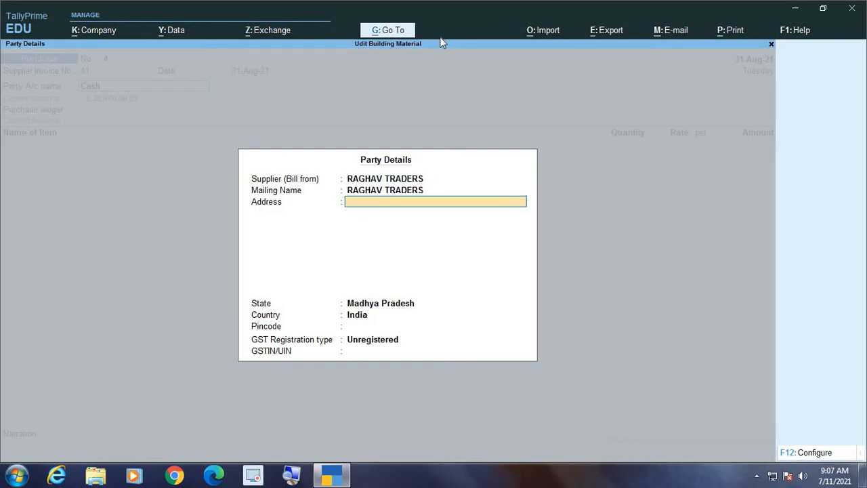
Fill in the supplier's two-line address and keep Madhya Pradesh as the state
{"action": "type", "text": "125/ SADAR BAZAR"}
{"action": "key", "text": "Return"}
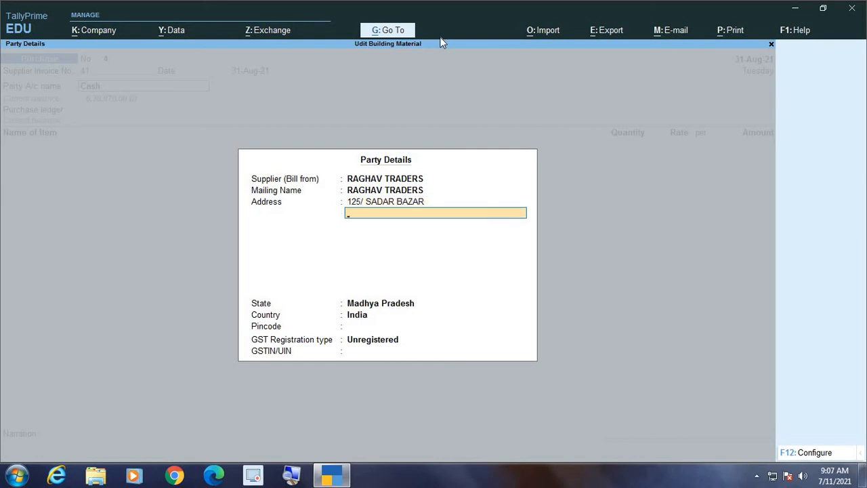
{"action": "type", "text": "INDORE"}
{"action": "key", "text": "Return"}
{"action": "key", "text": "Return"}
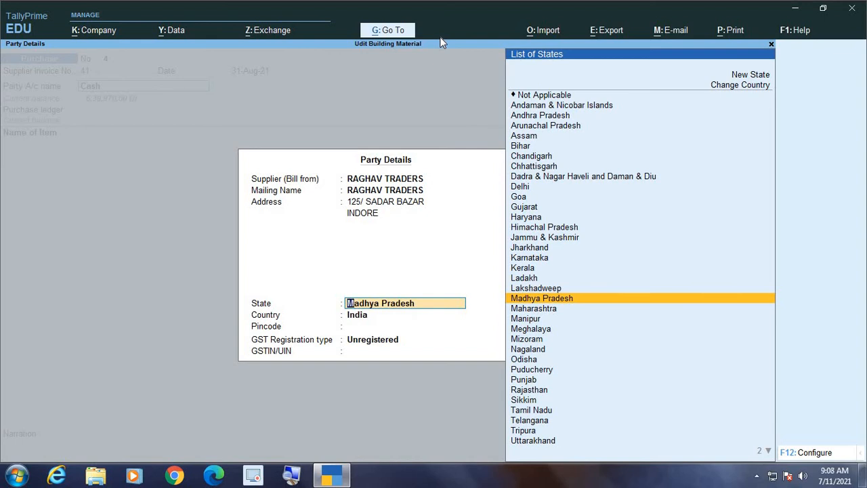
{"action": "key", "text": "Return"}
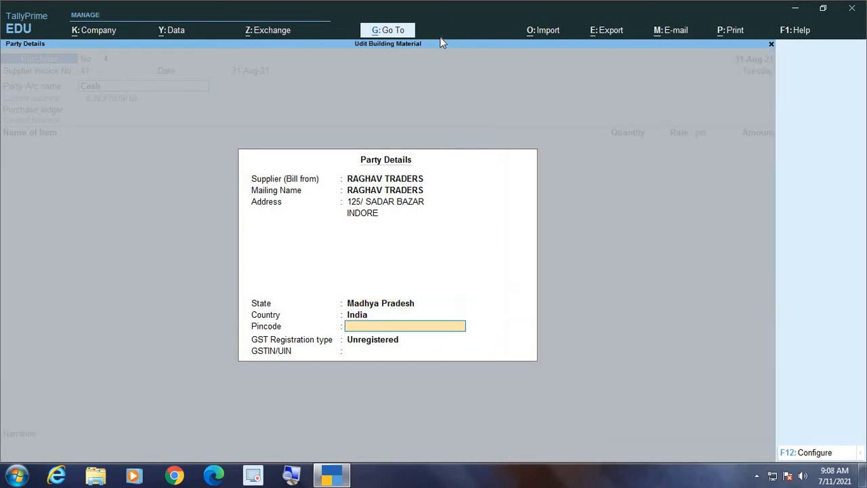
Leave the pincode blank, set the supplier's GST registration type to Regular and enter its GSTIN
{"action": "key", "text": "Return"}
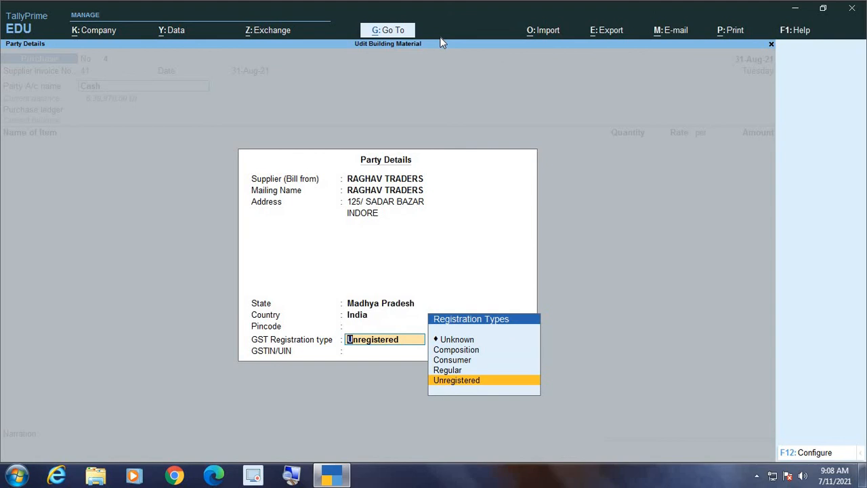
{"action": "key", "text": "Up"}
{"action": "key", "text": "Return"}
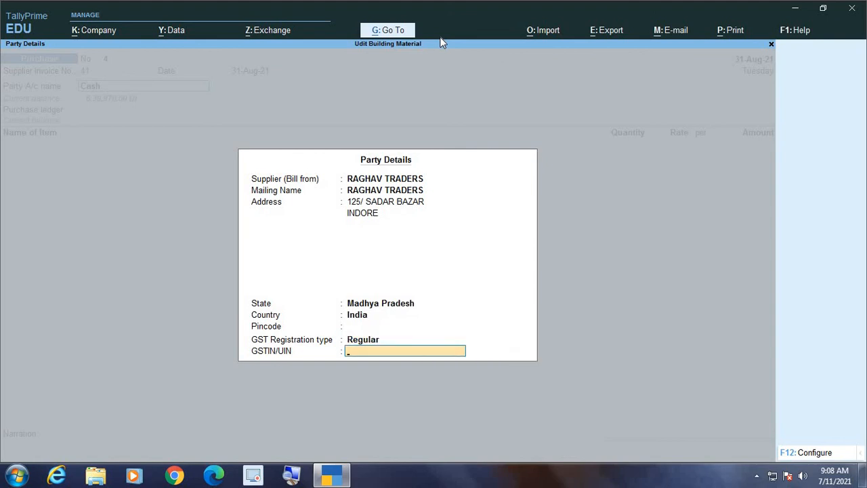
{"action": "type", "text": "23JUHYG1254L1Z4"}
{"action": "key", "text": "Return"}
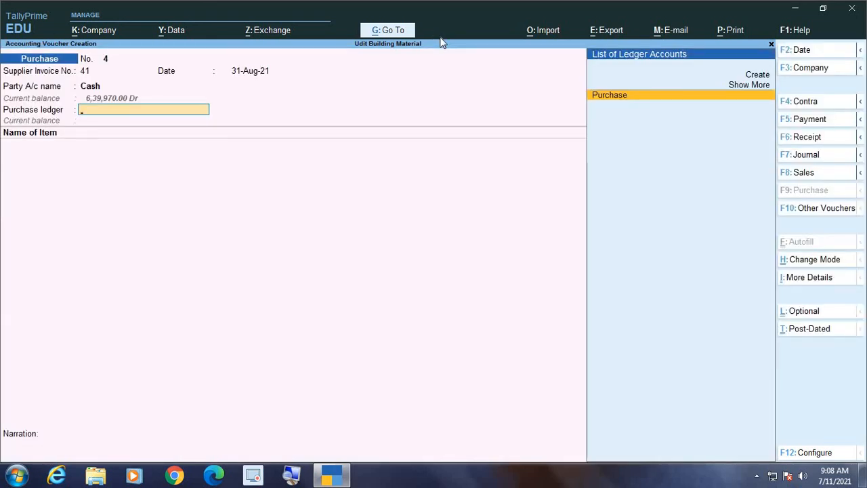
Reopen the Cash party details to review the supplier entry and leave them without saving changes
{"action": "key", "text": "BackSpace"}
{"action": "key", "text": "Return"}
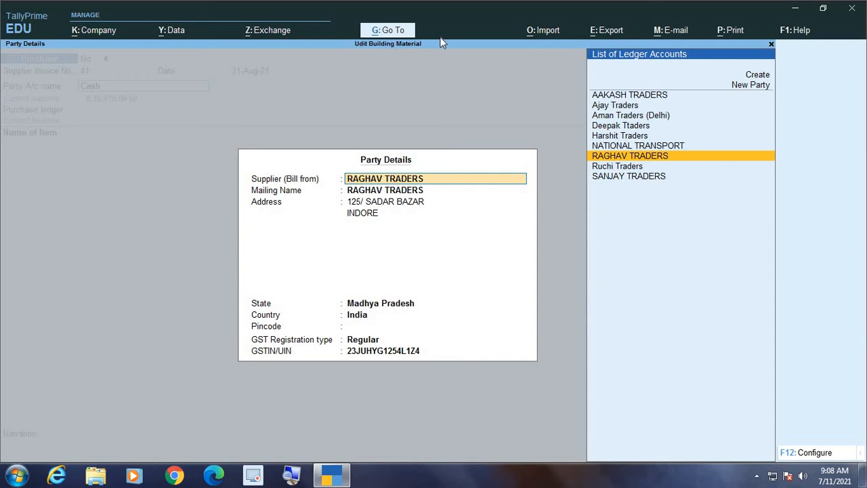
{"action": "key", "text": "BackSpace"}
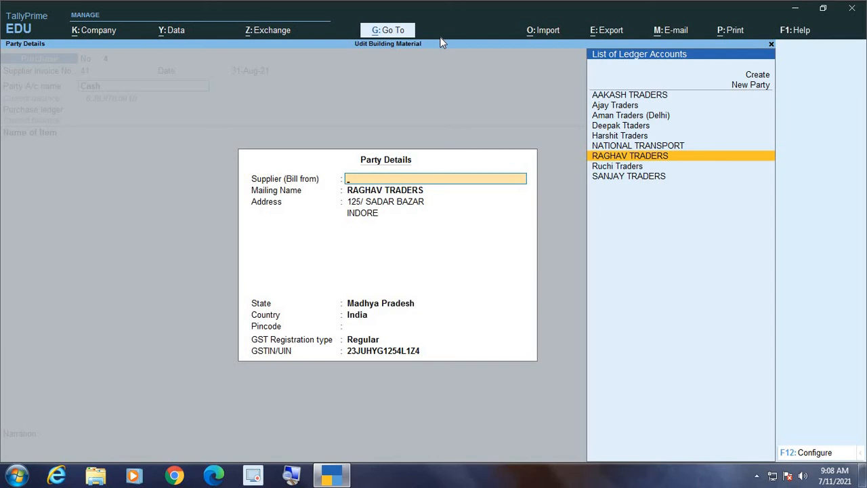
{"action": "key", "text": "Escape"}
{"action": "key", "text": "y"}
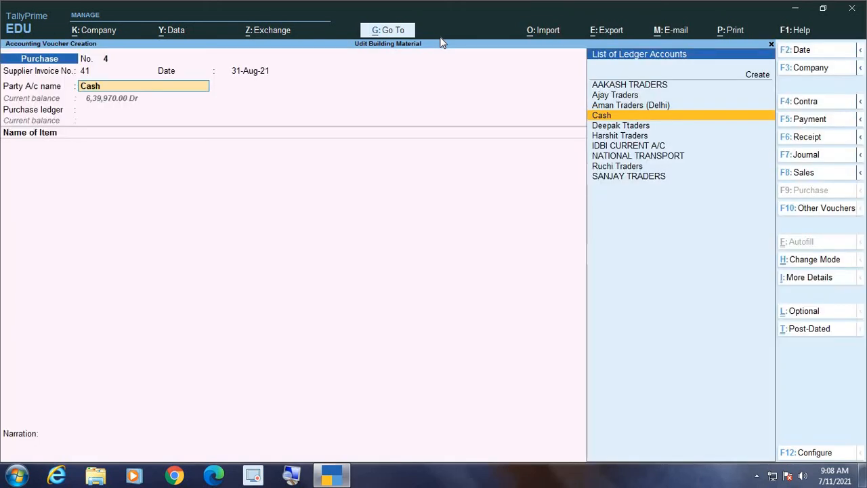
Keep Cash as the party account with the supplier details as entered, and choose Purchase as the purchase ledger
{"action": "key", "text": "Return"}
{"action": "key", "text": "Return"}
{"action": "key", "text": "Return"}
{"action": "key", "text": "Return"}
{"action": "key", "text": "Return"}
{"action": "key", "text": "Return"}
{"action": "key", "text": "Return"}
{"action": "key", "text": "Return"}
{"action": "key", "text": "Return"}
{"action": "key", "text": "Return"}
{"action": "key", "text": "Return"}
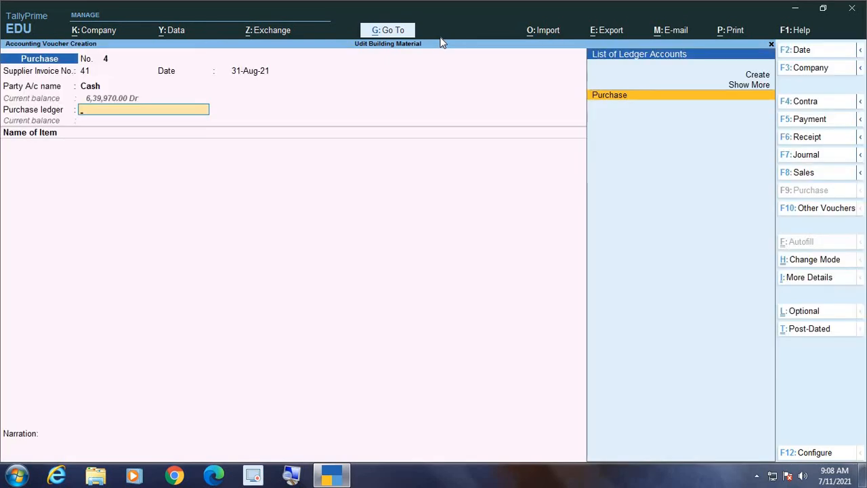
{"action": "key", "text": "Return"}
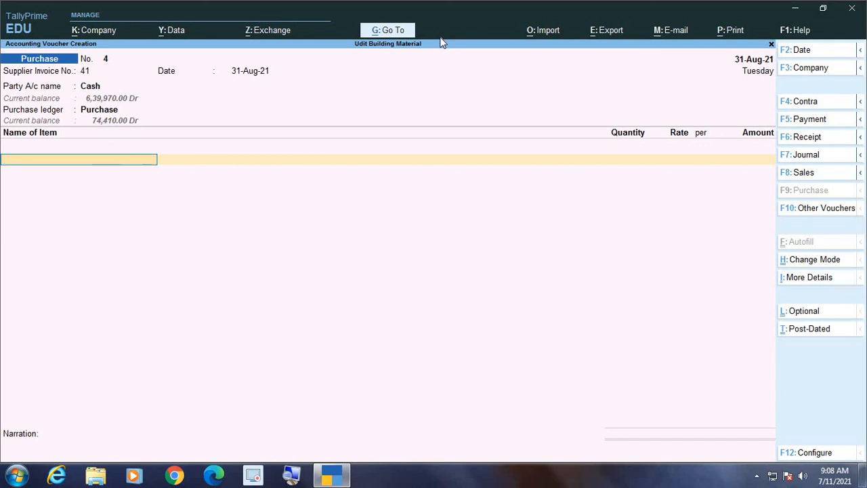
{"action": "type", "text": "Ir"}
{"action": "key", "text": "Return"}
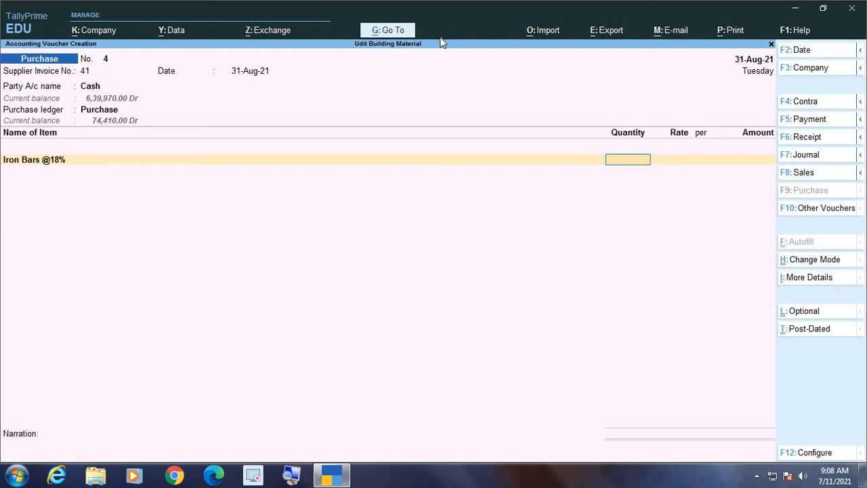
{"action": "type", "text": "100"}
{"action": "key", "text": "Return"}
{"action": "key", "text": "Return"}
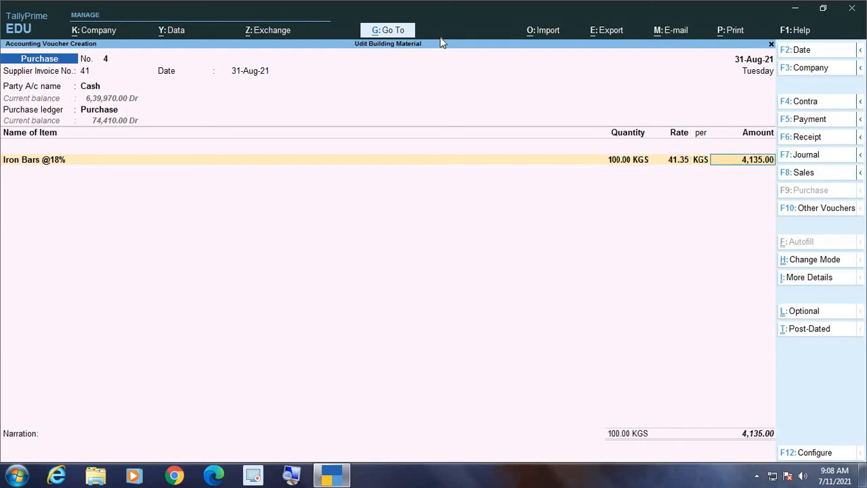
{"action": "key", "text": "Return"}
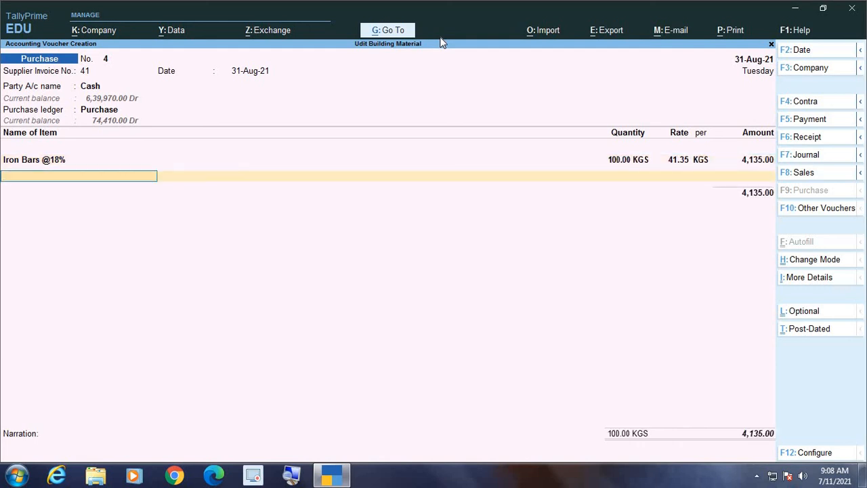
{"action": "type", "text": "j."}
{"action": "key", "text": "Return"}
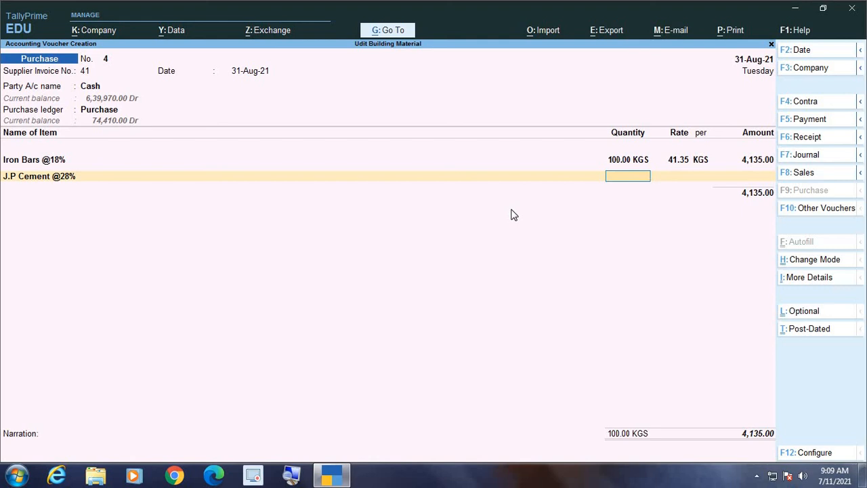
{"action": "type", "text": "40"}
{"action": "key", "text": "Return"}
{"action": "key", "text": "Return"}
{"action": "key", "text": "Return"}
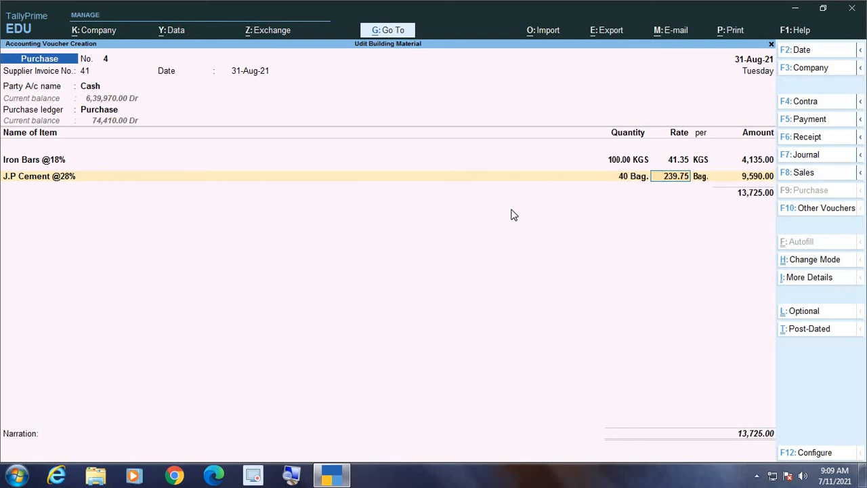
{"action": "key", "text": "Return"}
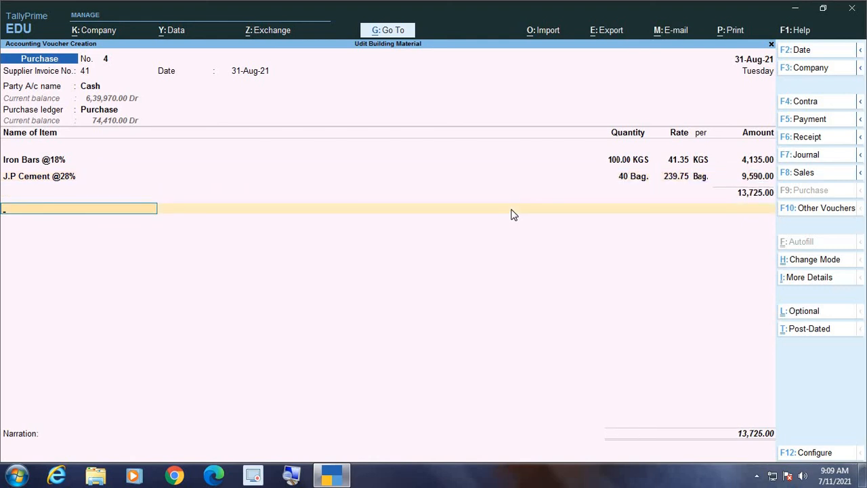
Add the CGST and Sgst ledgers to the purchase with their calculated tax amounts
{"action": "type", "text": "CG"}
{"action": "key", "text": "Return"}
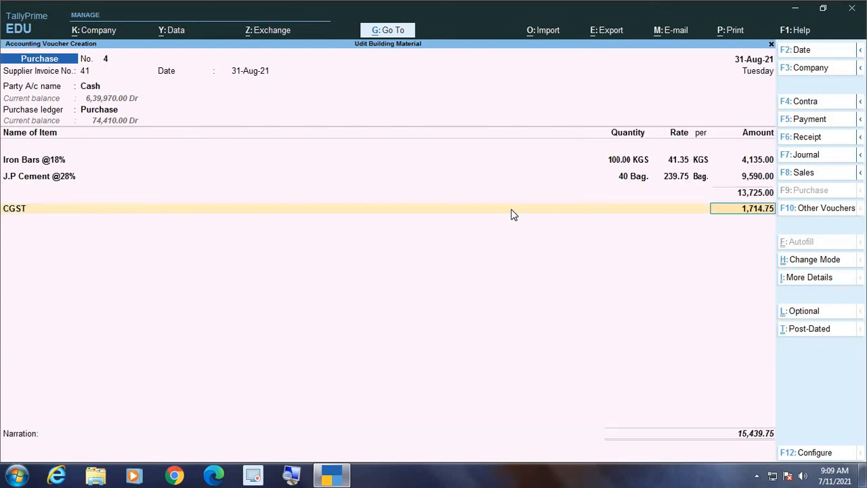
{"action": "key", "text": "Return"}
{"action": "type", "text": "sg"}
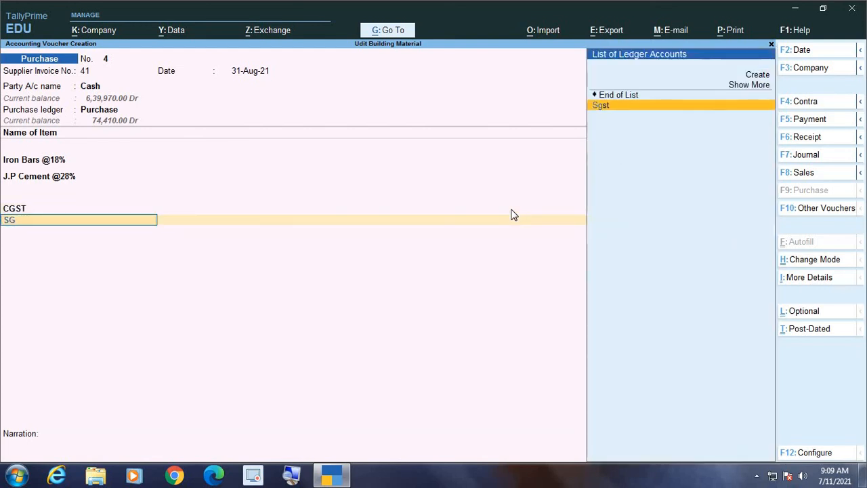
{"action": "key", "text": "Return"}
{"action": "key", "text": "Return"}
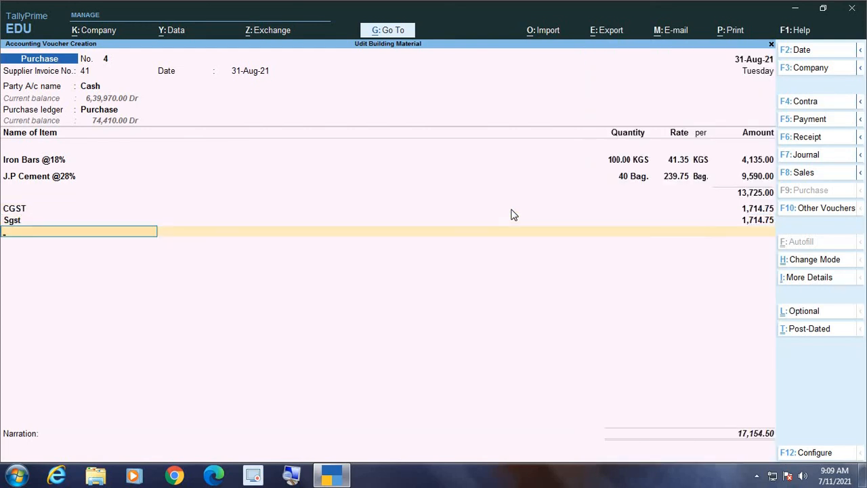
Add the Round Off ledger with an amount of 0.50
{"action": "type", "text": "ro"}
{"action": "key", "text": "Return"}
{"action": "key", "text": "Return"}
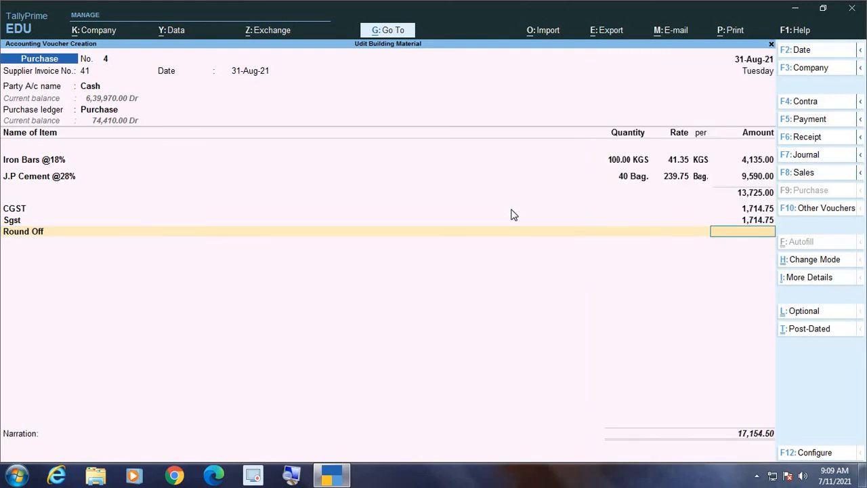
{"action": "type", "text": "0.5"}
{"action": "key", "text": "Return"}
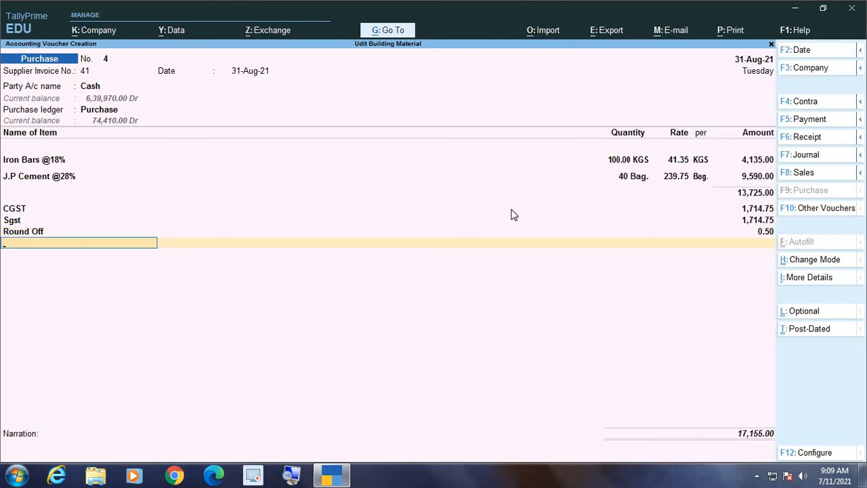
Save the purchase voucher without a narration and return to the Gateway of Tally
{"action": "key", "text": "Return"}
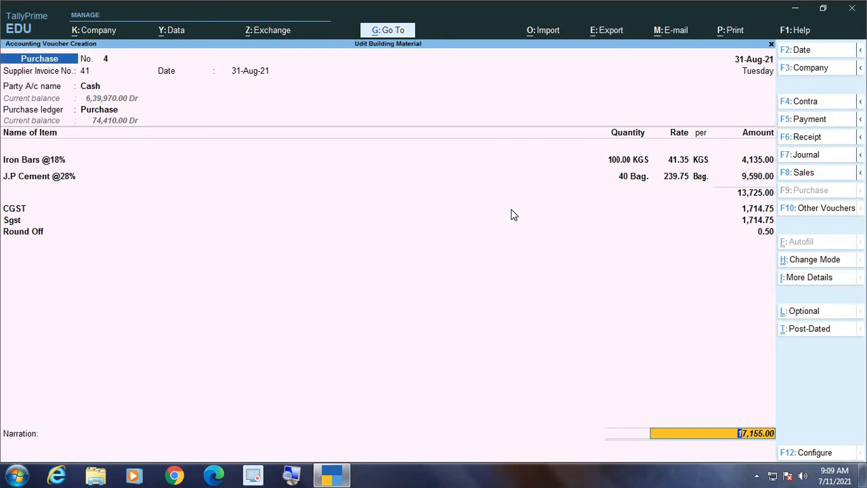
{"action": "key", "text": "Return"}
{"action": "key", "text": "Return"}
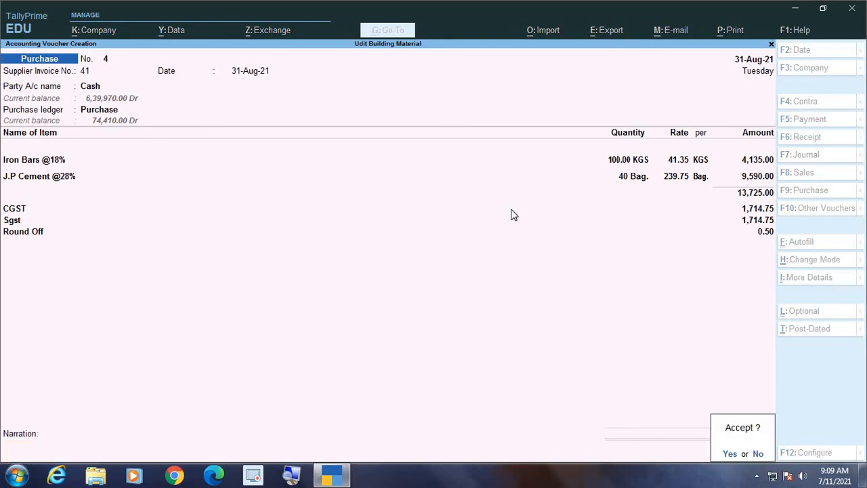
{"action": "key", "text": "Return"}
{"action": "key", "text": "Escape"}
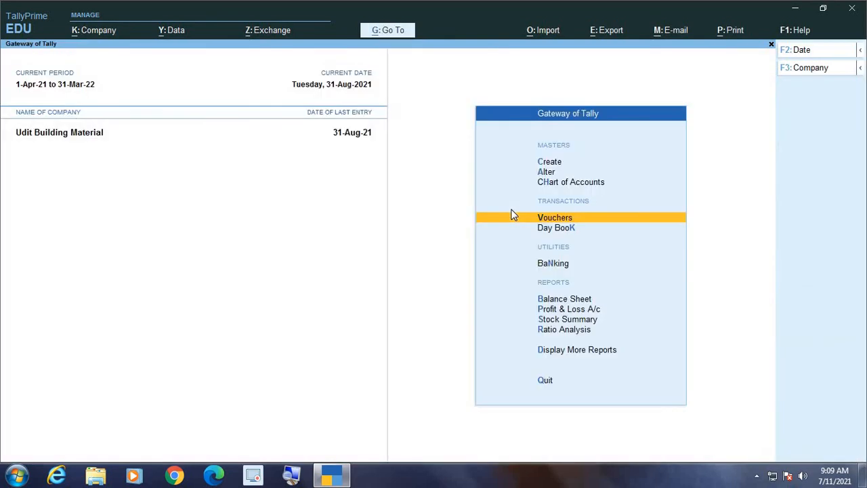
Look through the list of ledgers in the account books for Raghav Traders and return to the Gateway of Tally
{"action": "key", "text": "d"}
{"action": "key", "text": "a"}
{"action": "key", "text": "l"}
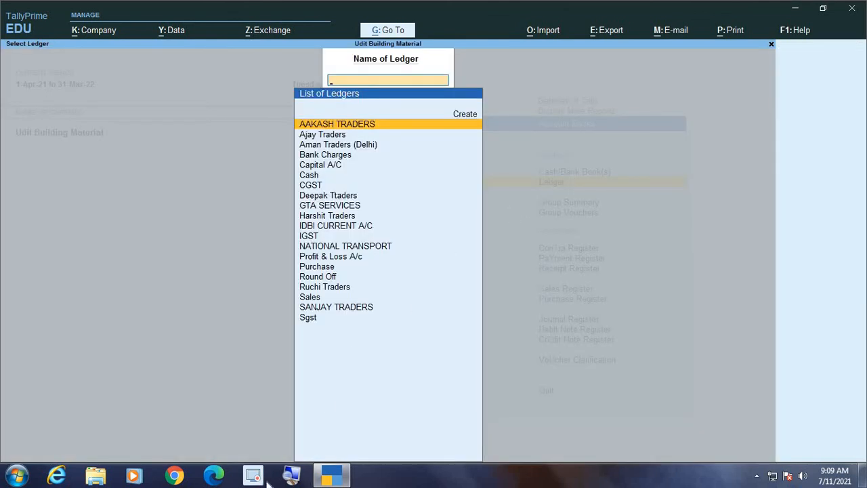
{"action": "left_click", "coordinate": [290, 478]}
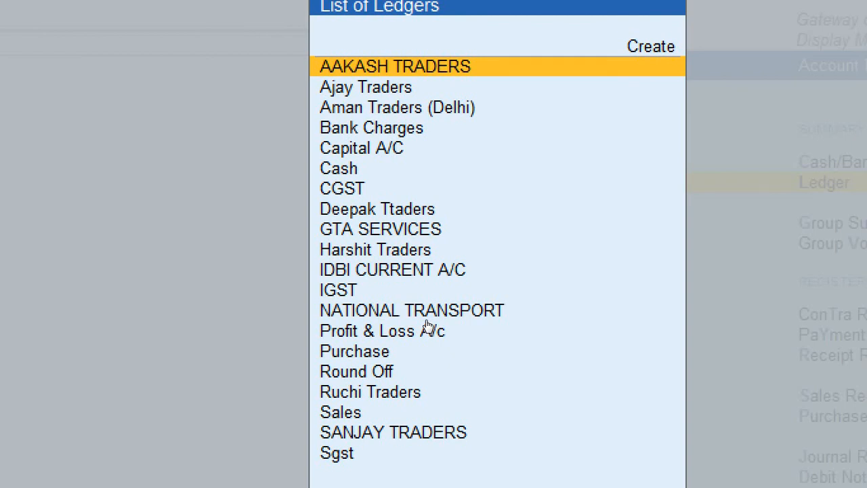
{"action": "key", "text": "Down"}
{"action": "key", "text": "Down"}
{"action": "key", "text": "Down"}
{"action": "key", "text": "Down"}
{"action": "key", "text": "Down"}
{"action": "key", "text": "Down"}
{"action": "key", "text": "Down"}
{"action": "key", "text": "Down"}
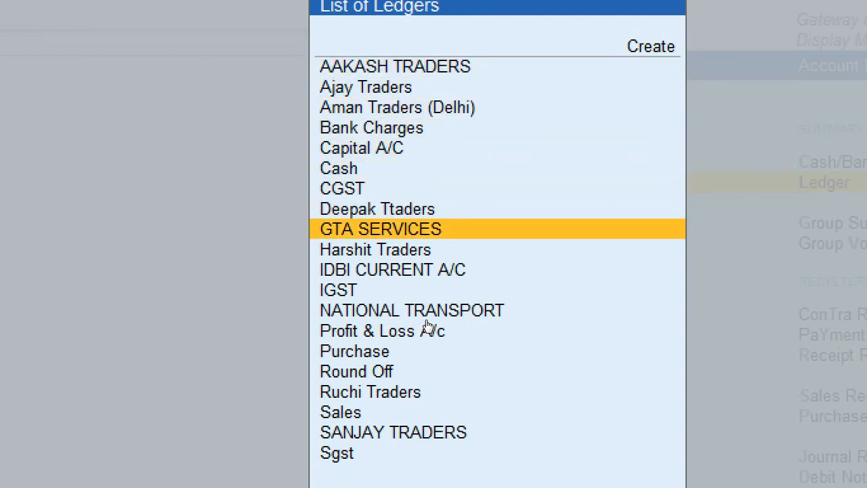
{"action": "key", "text": "Down"}
{"action": "key", "text": "Down"}
{"action": "key", "text": "Down"}
{"action": "key", "text": "Down"}
{"action": "key", "text": "Down"}
{"action": "key", "text": "Down"}
{"action": "key", "text": "Down"}
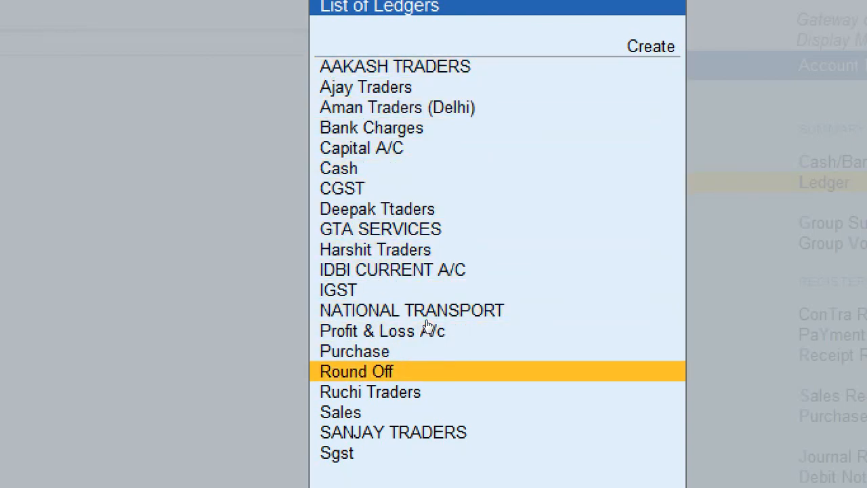
{"action": "key", "text": "Down"}
{"action": "key", "text": "Down"}
{"action": "key", "text": "Down"}
{"action": "key", "text": "Down"}
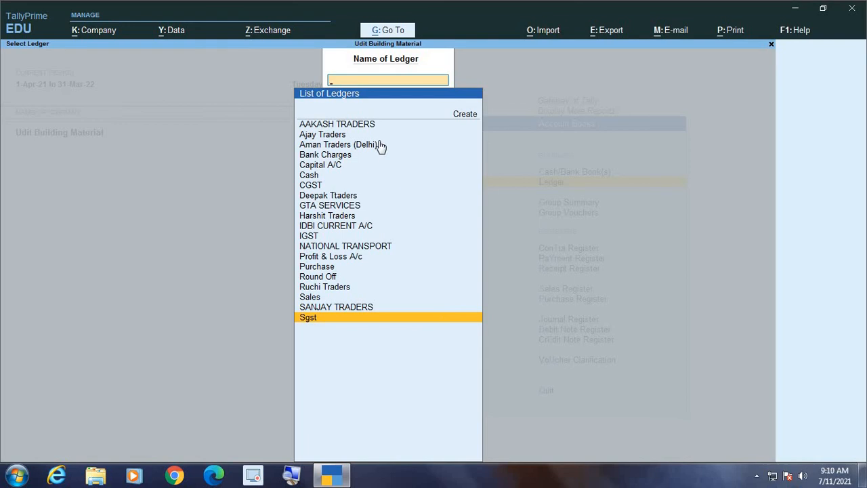
{"action": "key", "text": "Escape"}
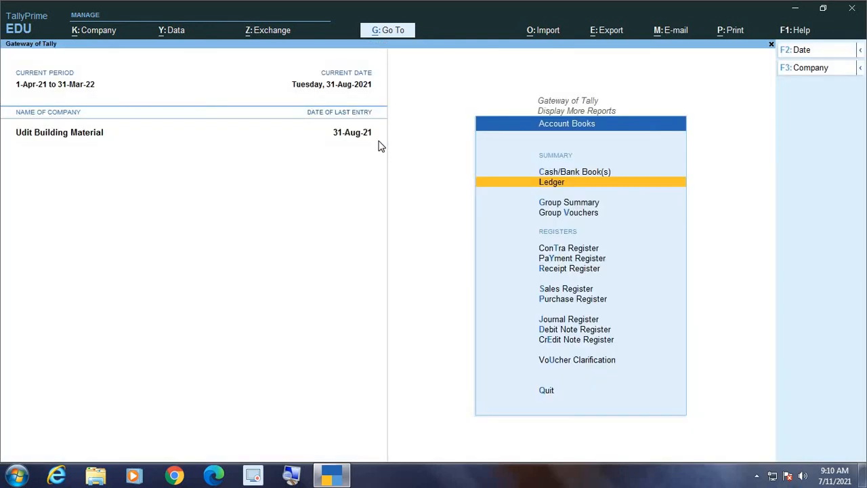
{"action": "key", "text": "Escape"}
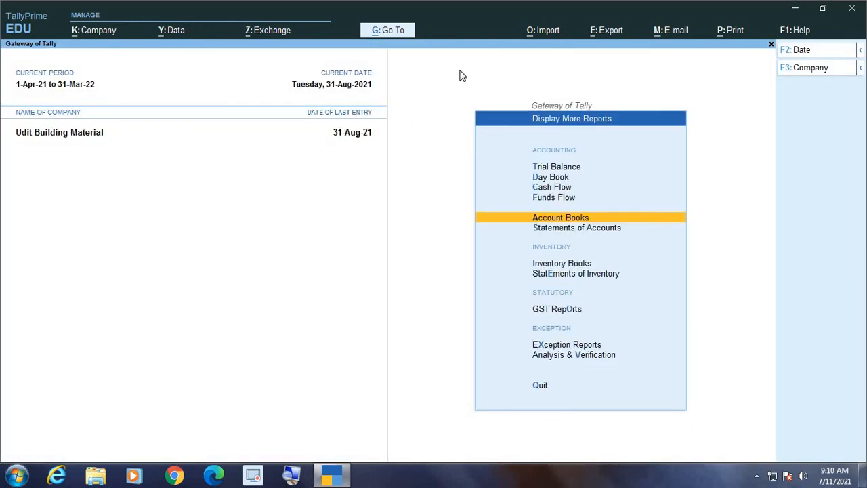
{"action": "key", "text": "Escape"}
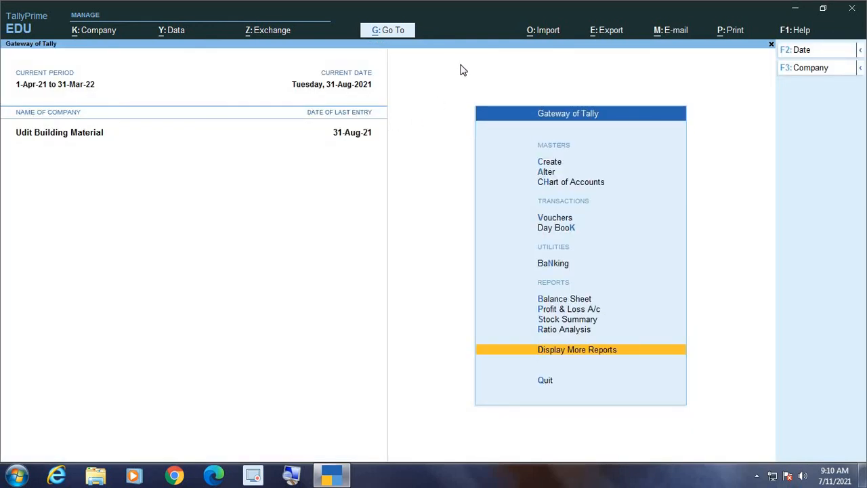
Display the Purchase Register and list the purchase vouchers for August
{"action": "key", "text": "d"}
{"action": "key", "text": "a"}
{"action": "key", "text": "p"}
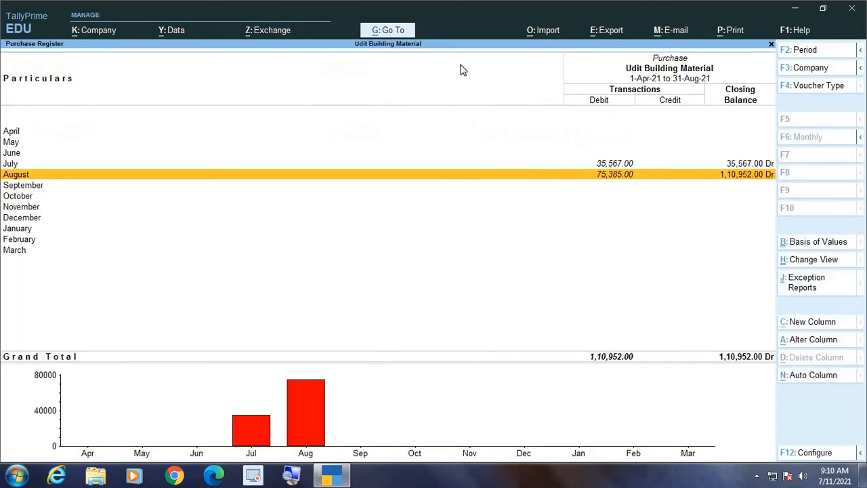
{"action": "key", "text": "Up"}
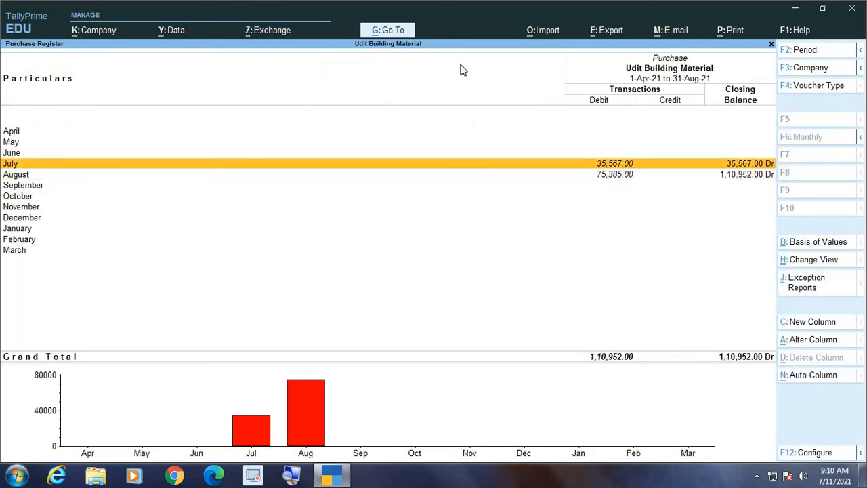
{"action": "key", "text": "Down"}
{"action": "key", "text": "Return"}
Open the 31-Aug-21 cash purchase voucher, check the supplier's party details, and quit it without changes
{"action": "key", "text": "Down"}
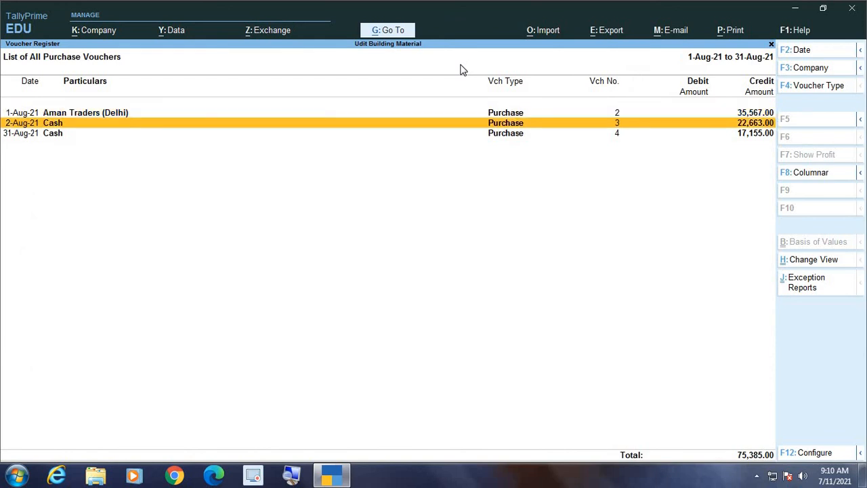
{"action": "key", "text": "Down"}
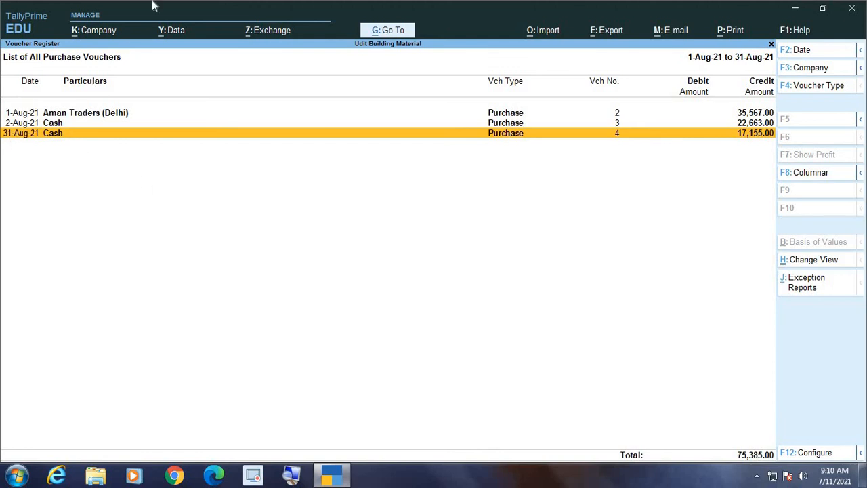
{"action": "key", "text": "Return"}
{"action": "key", "text": "Return"}
{"action": "key", "text": "Return"}
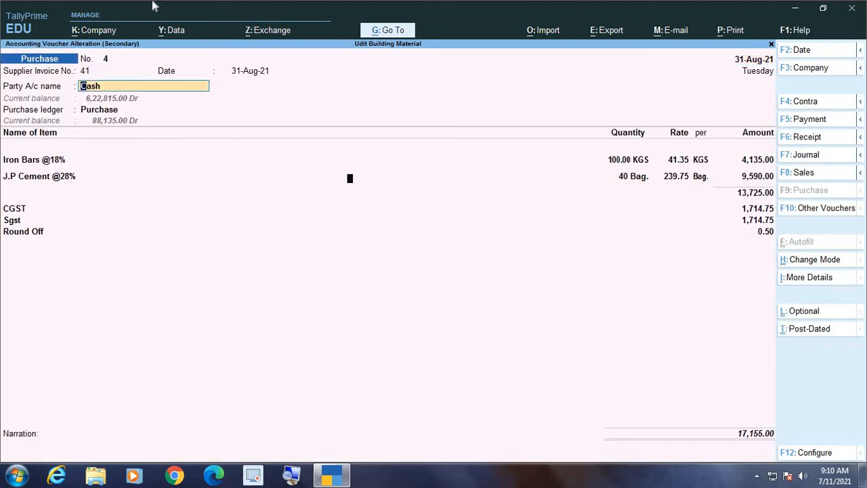
{"action": "key", "text": "Return"}
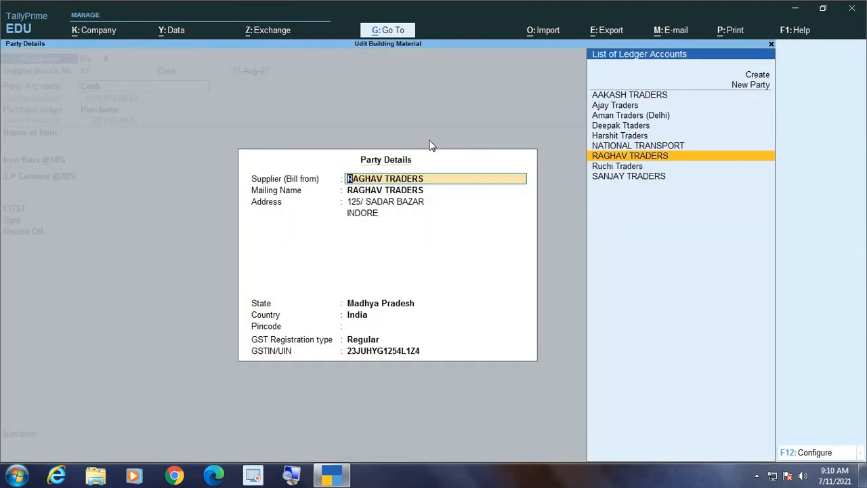
{"action": "key", "text": "BackSpace"}
{"action": "key", "text": "Escape"}
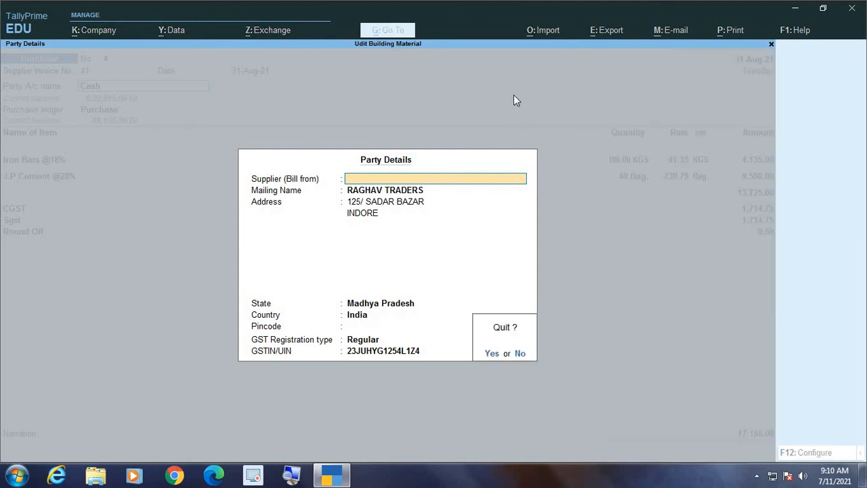
{"action": "key", "text": "y"}
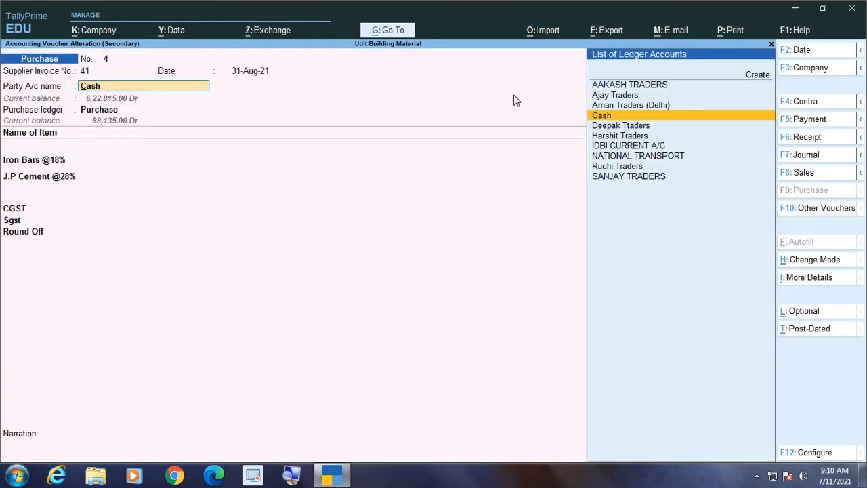
{"action": "key", "text": "BackSpace"}
{"action": "key", "text": "Escape"}
{"action": "key", "text": "y"}
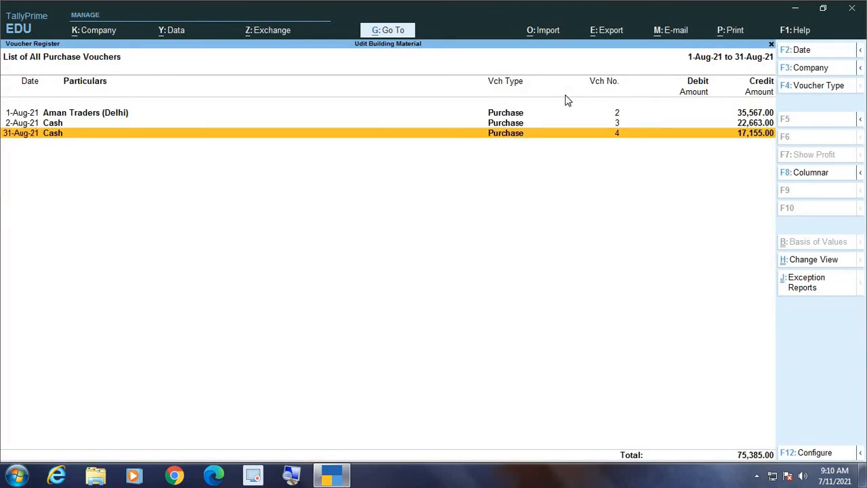
Display the August purchase vouchers as a columnar register with supplier name, invoice details and GSTIN shown
{"action": "left_click", "coordinate": [831, 175]}
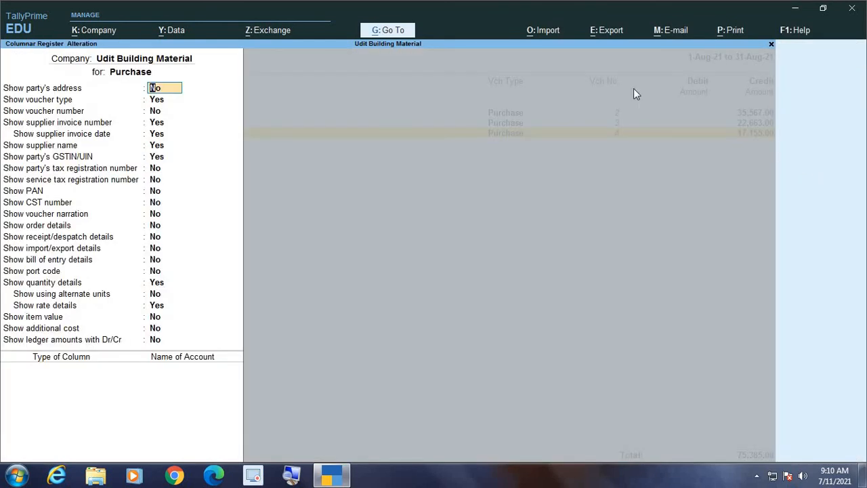
{"action": "key", "text": "Return"}
{"action": "key", "text": "Return"}
{"action": "key", "text": "Return"}
{"action": "key", "text": "Return"}
{"action": "key", "text": "Return"}
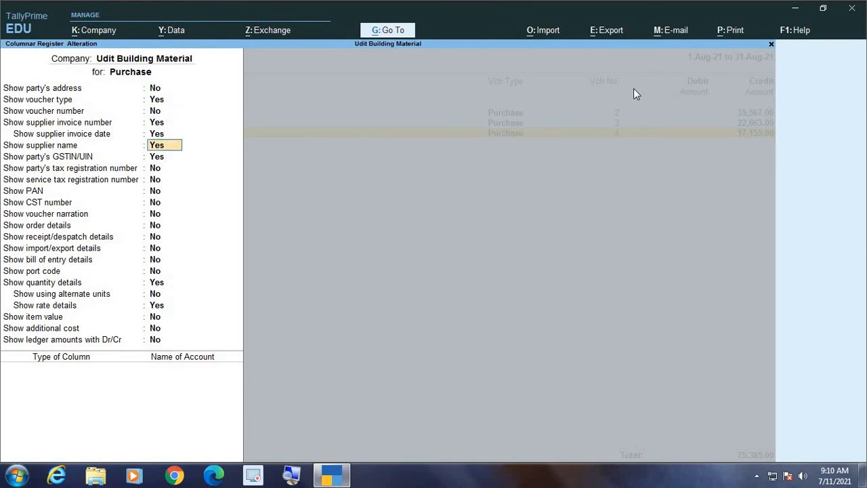
{"action": "key", "text": "ctrl+a"}
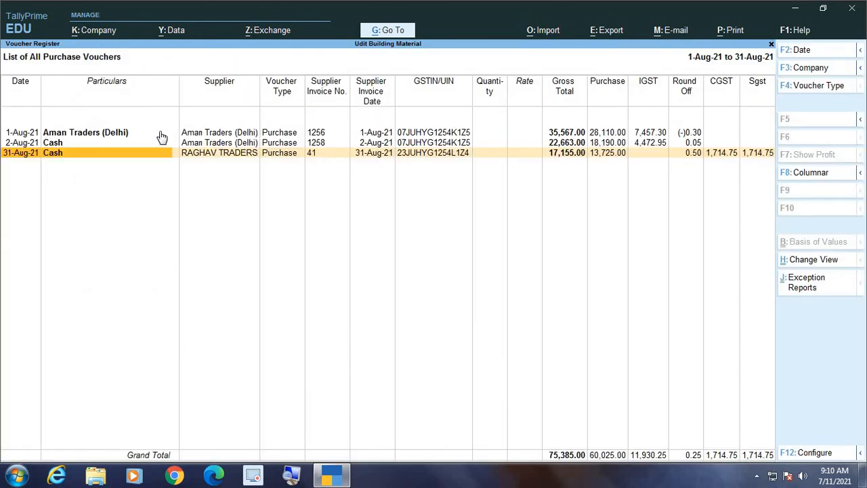
Check the Raghav Traders supplier entry in the columnar register and return to the Gateway of Tally
{"action": "left_click", "coordinate": [214, 163]}
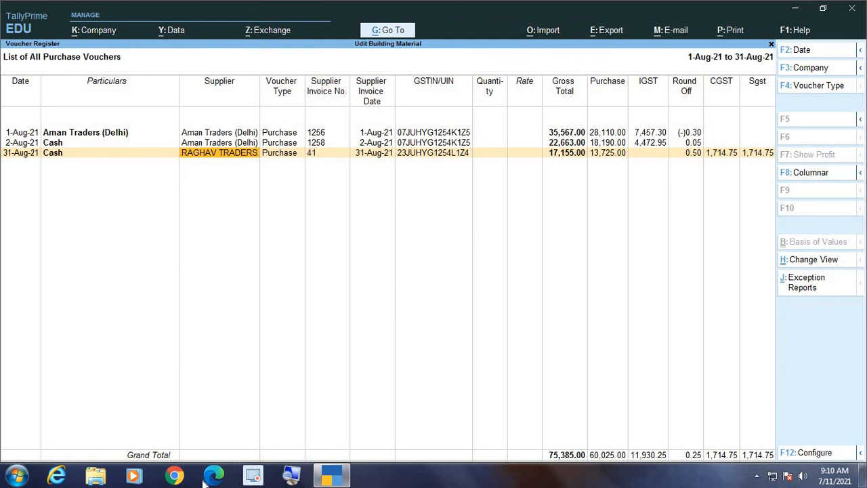
{"action": "left_click", "coordinate": [292, 476]}
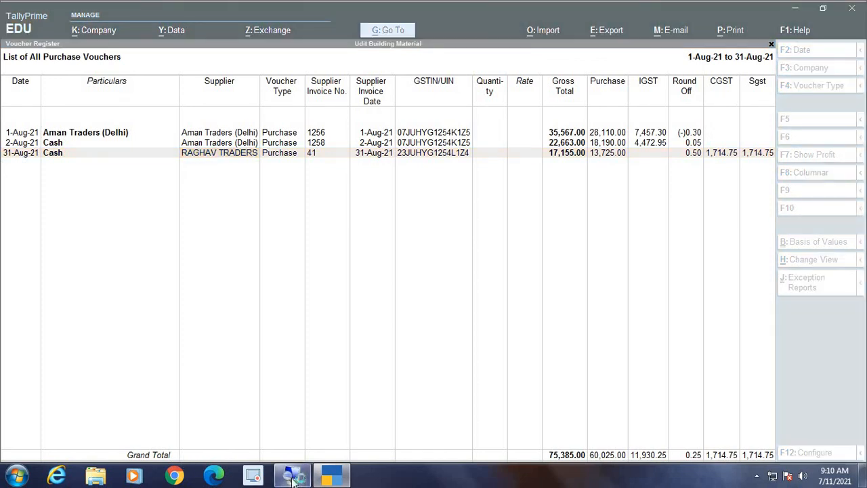
{"action": "left_click", "coordinate": [292, 476]}
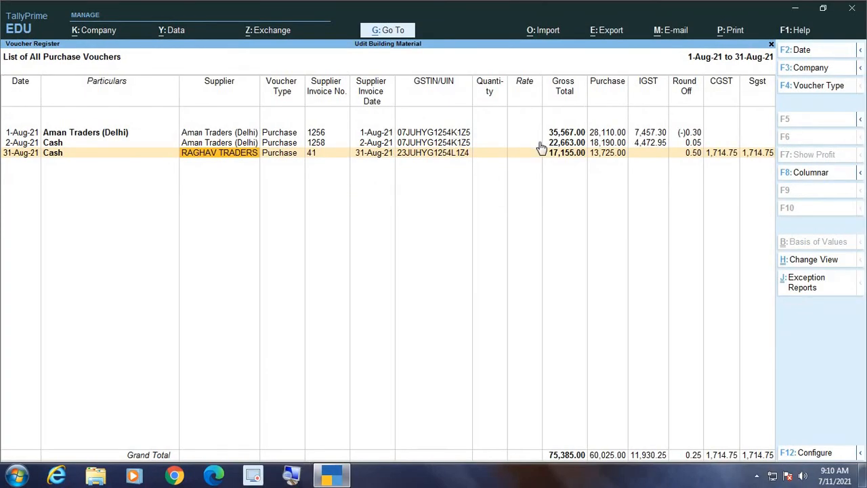
{"action": "key", "text": "Escape"}
{"action": "key", "text": "Escape"}
{"action": "key", "text": "Escape"}
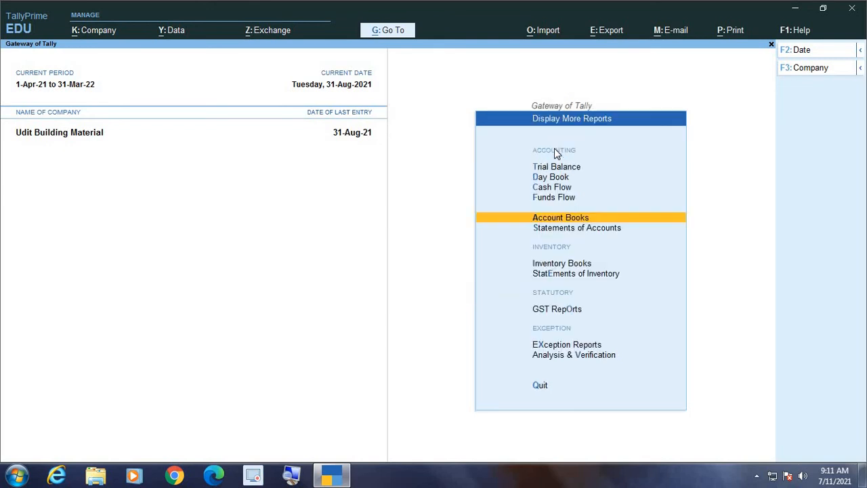
{"action": "key", "text": "Escape"}
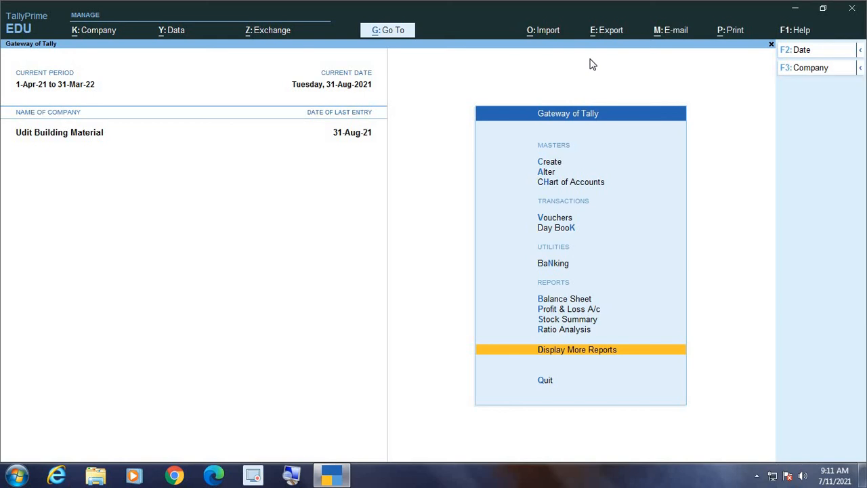
{"action": "key", "text": "Up"}
{"action": "key", "text": "Up"}
{"action": "key", "text": "Up"}
{"action": "key", "text": "Up"}
{"action": "key", "text": "Up"}
{"action": "key", "text": "Up"}
{"action": "key", "text": "Up"}
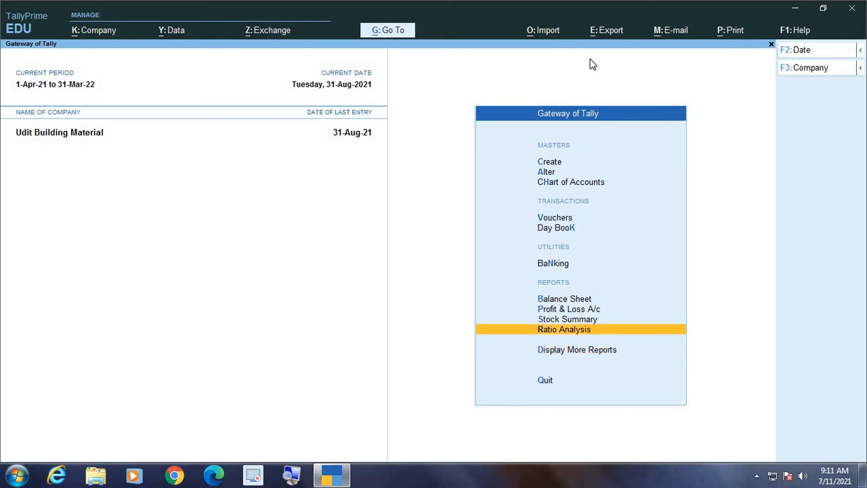
{"action": "key", "text": "Return"}
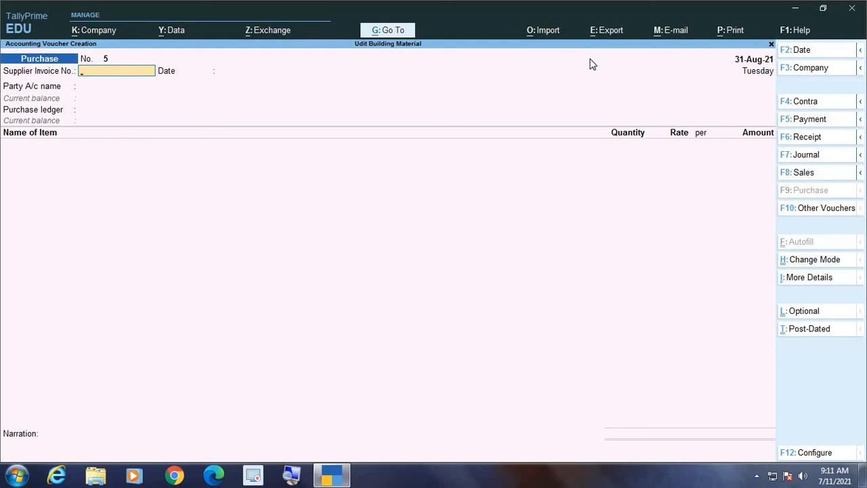
{"action": "key", "text": "Escape"}
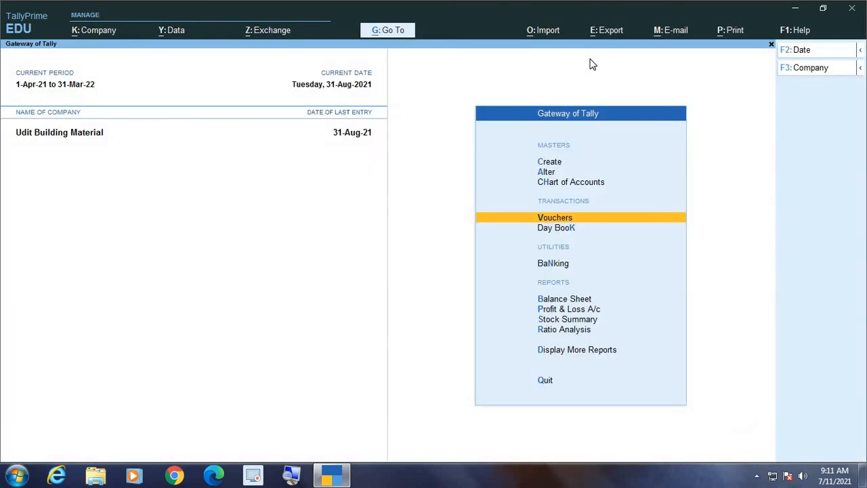